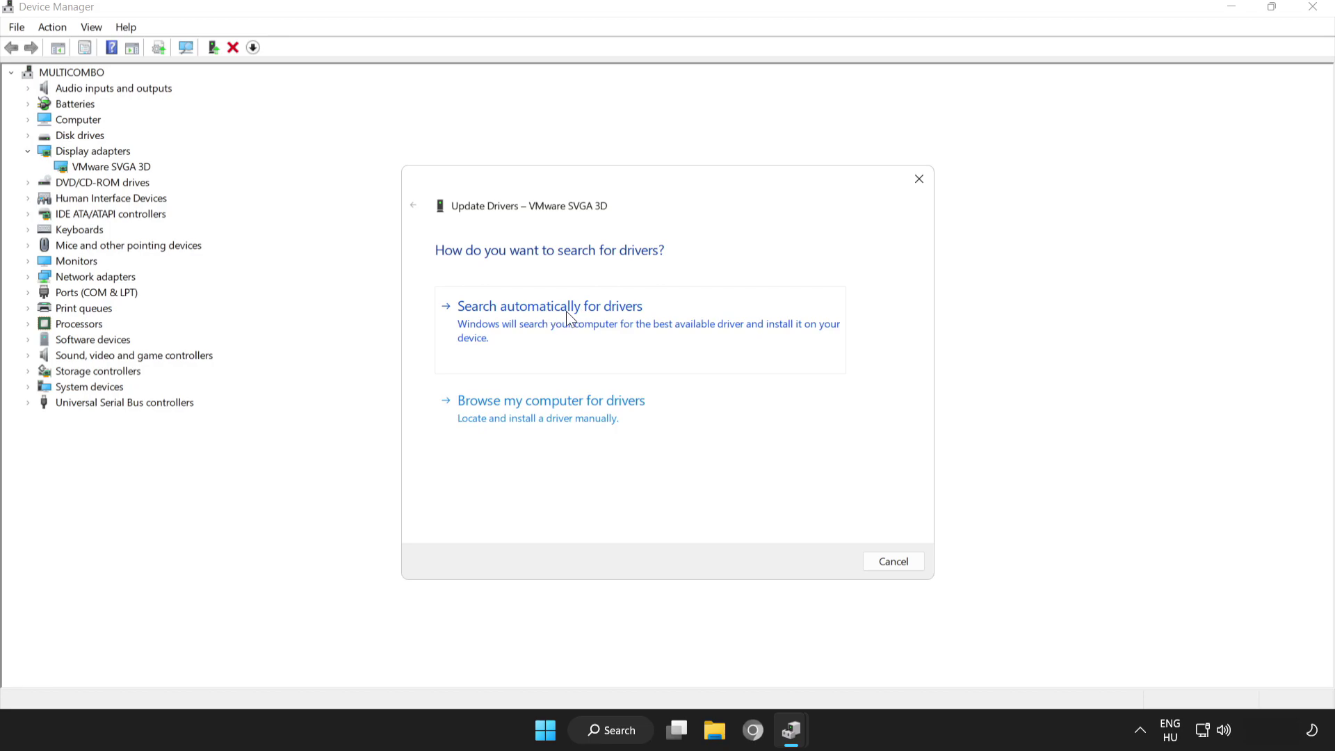
- Search automatically for an updated VMware SVGA 3D display driver, and close Device Manager
left_click(567, 317)
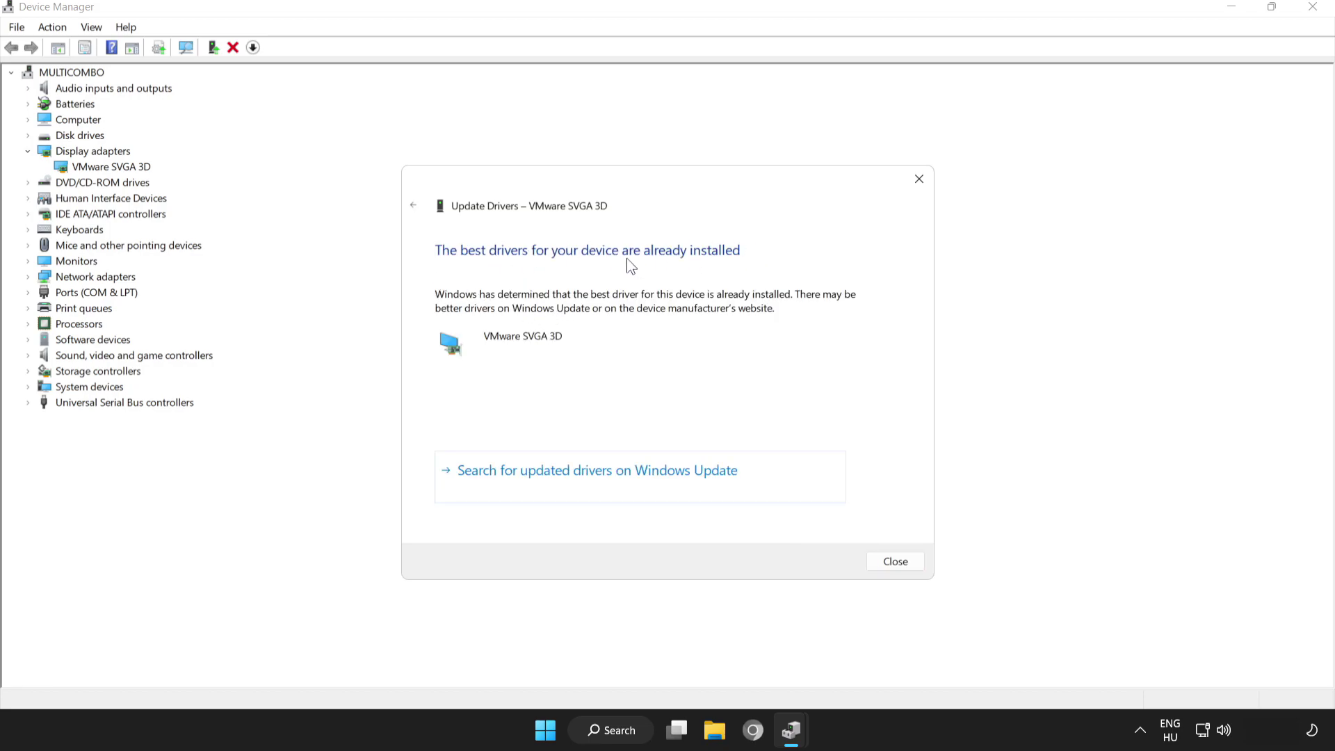
left_click(908, 569)
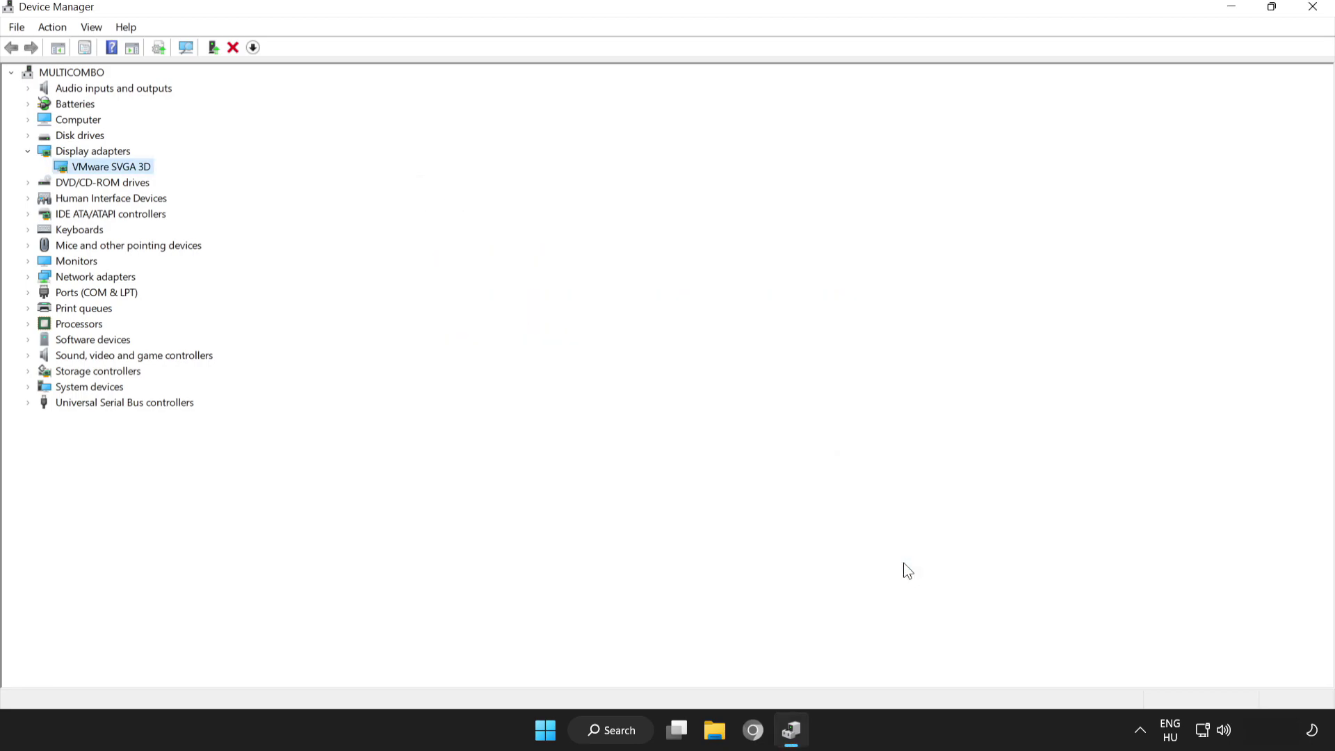
left_click(1313, 9)
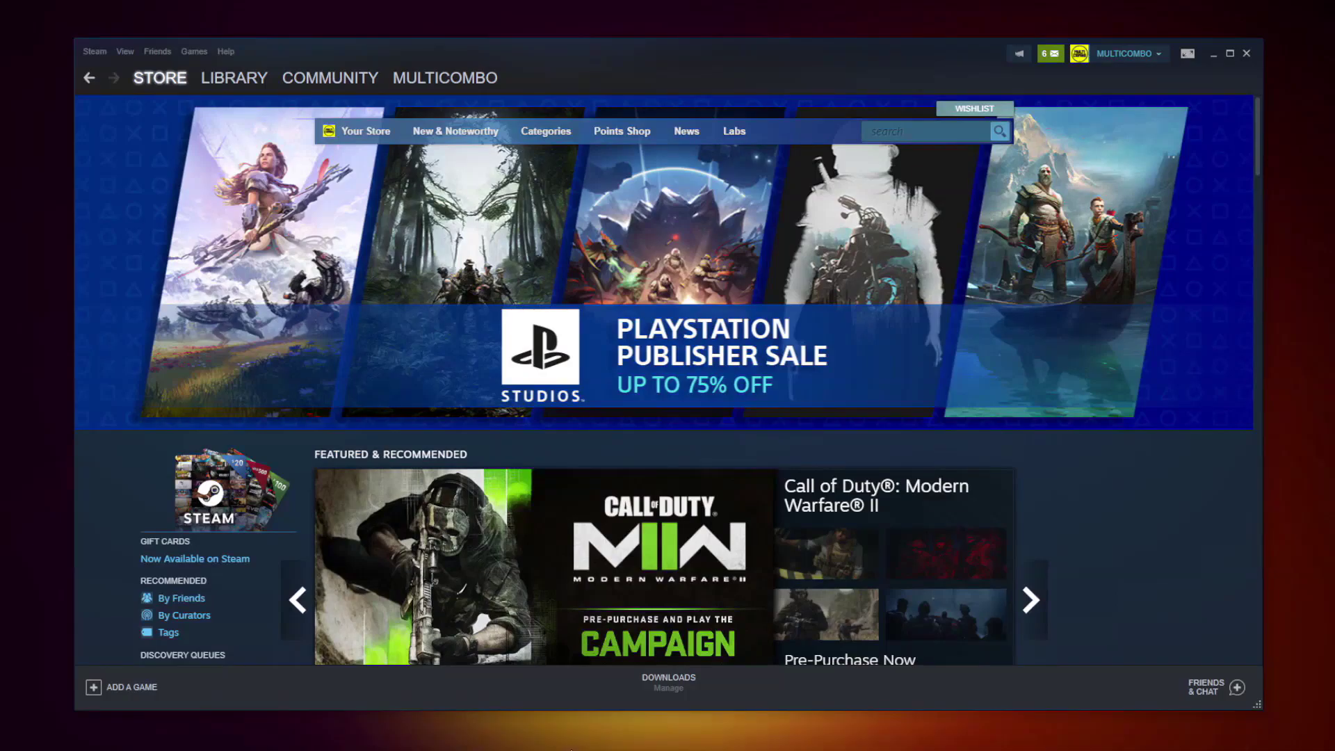
- Verify the integrity of the ARMORED CORE VI FIRES OF RUBICON game files from its local files properties in the Steam library
left_click(230, 79)
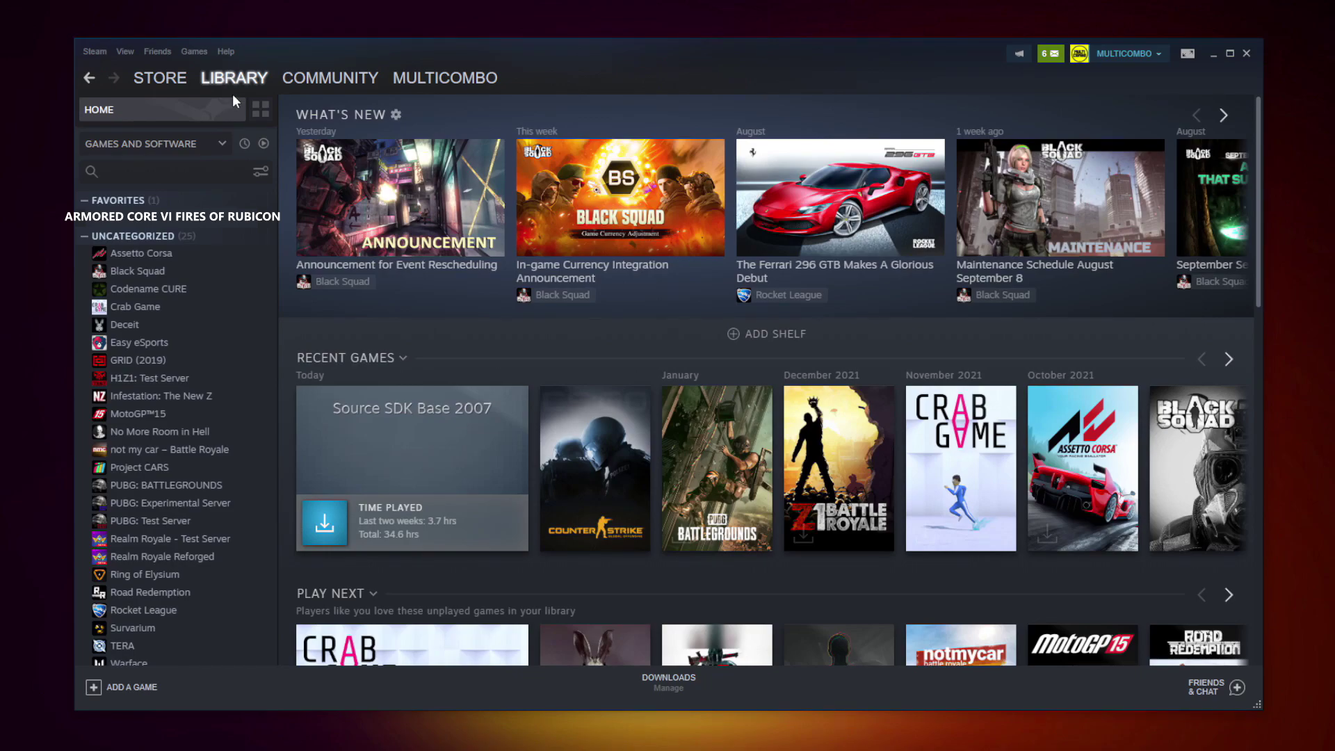
right_click(261, 222)
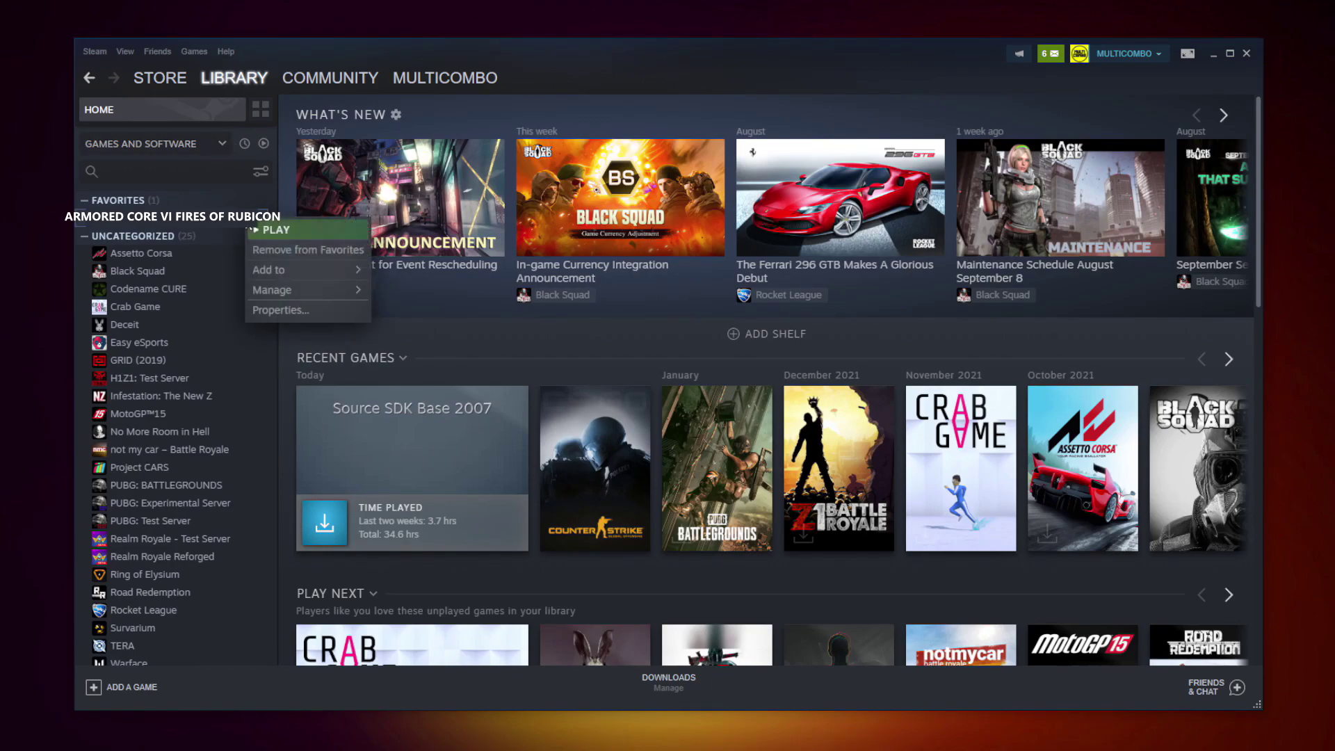
left_click(297, 307)
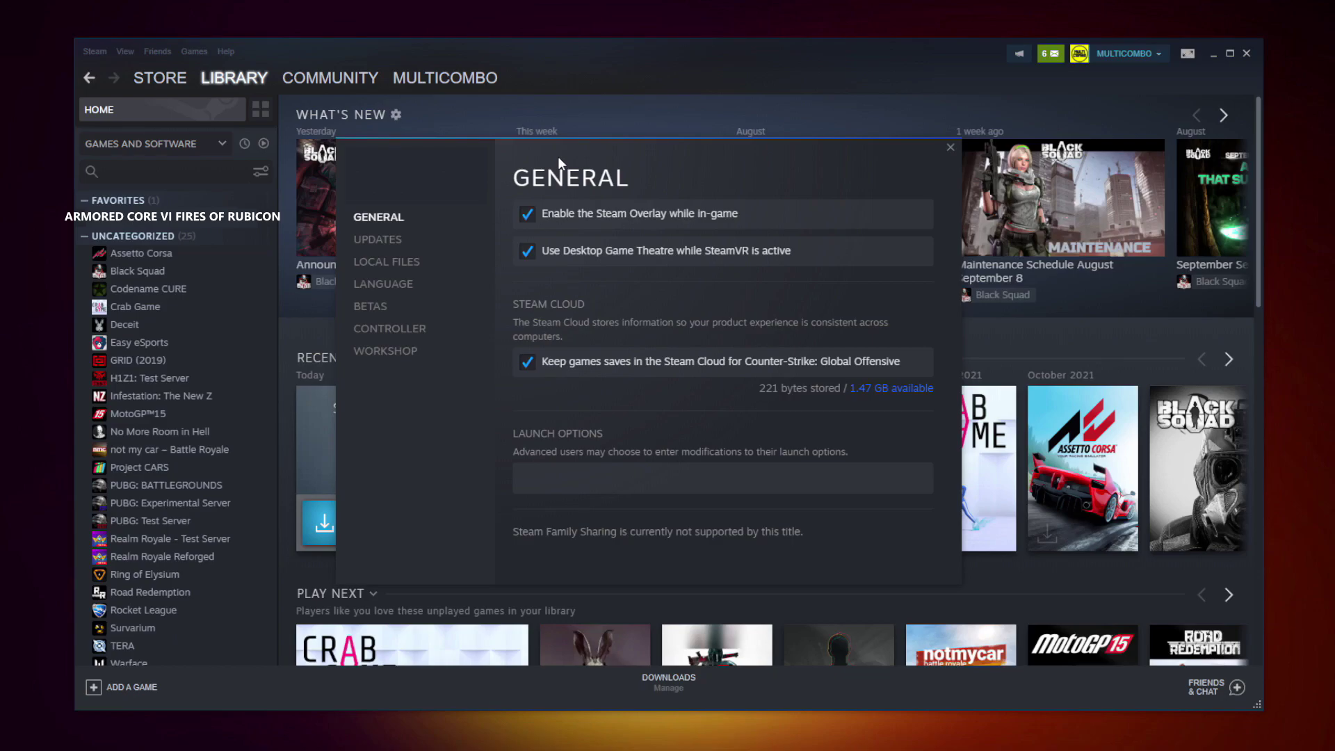
left_click(391, 268)
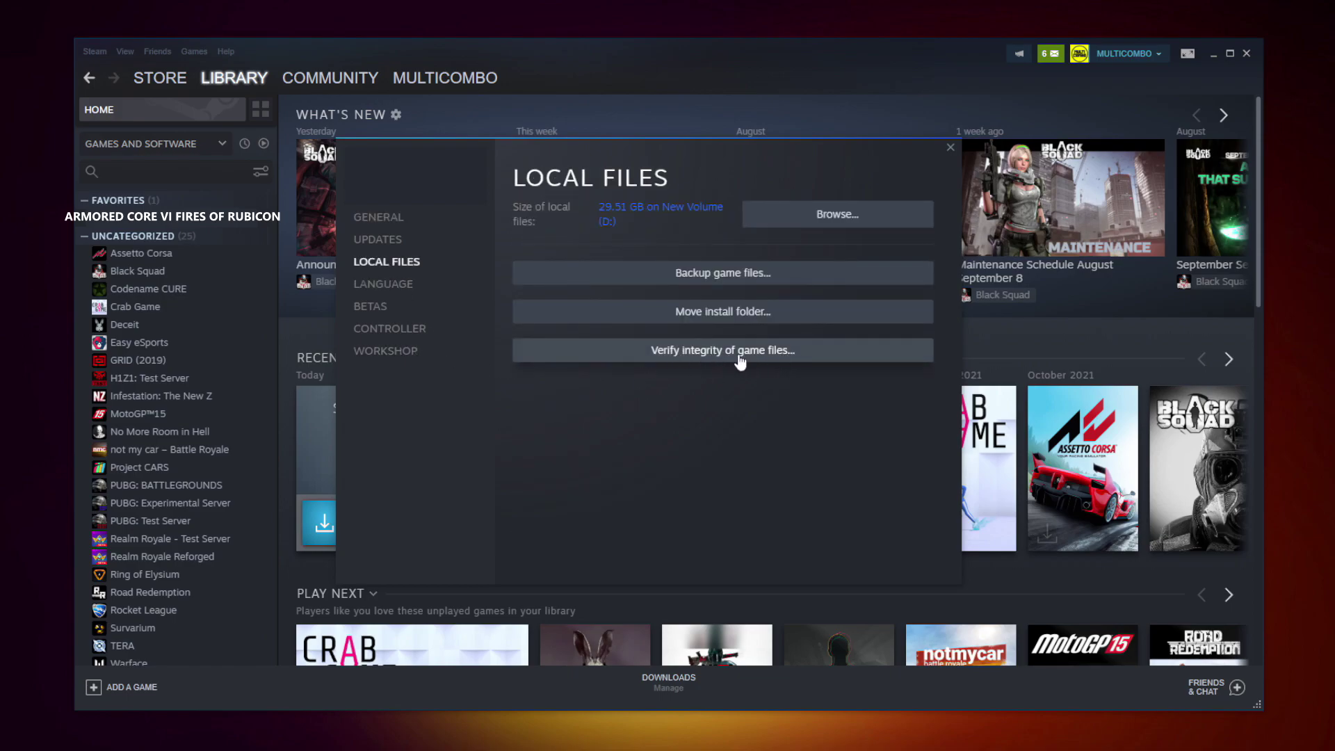
left_click(729, 360)
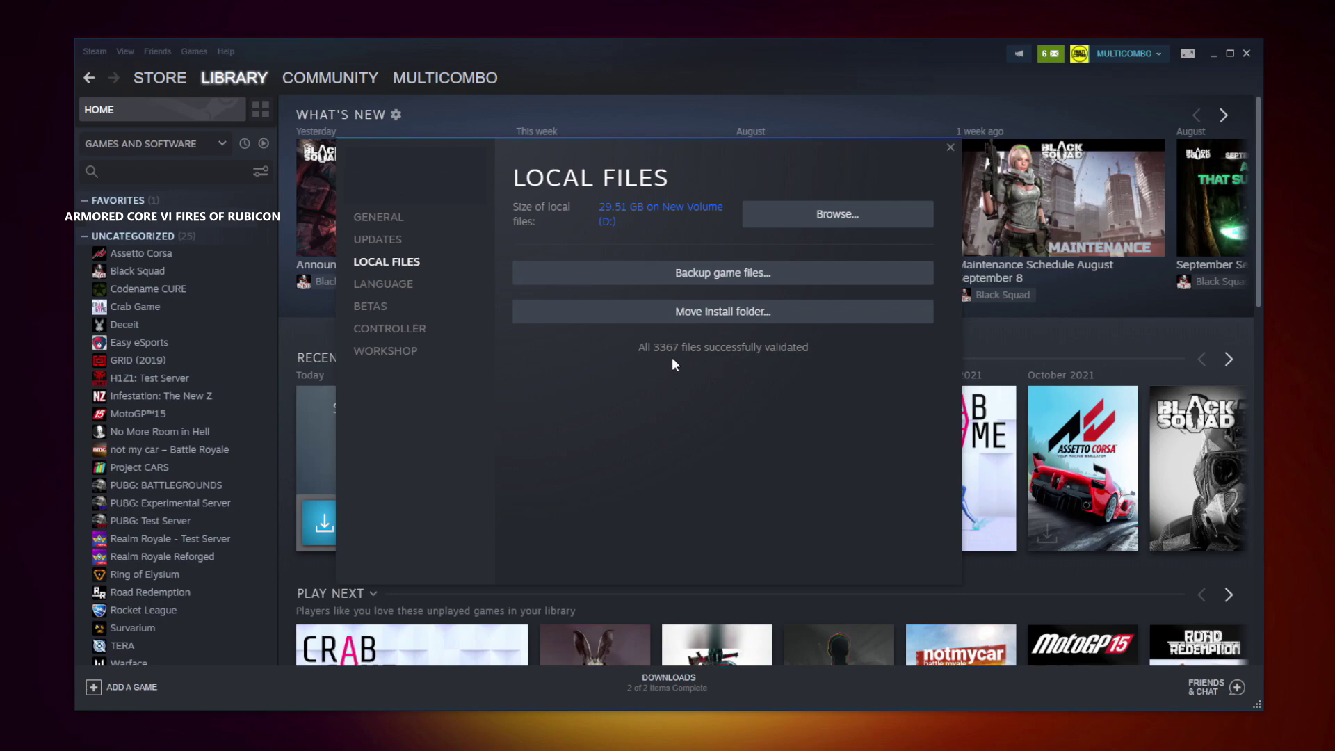
- Browse to the game's install folder and open the compatibility properties of the ARMORED CORE VI FIRES OF RUBICON application
left_click(849, 221)
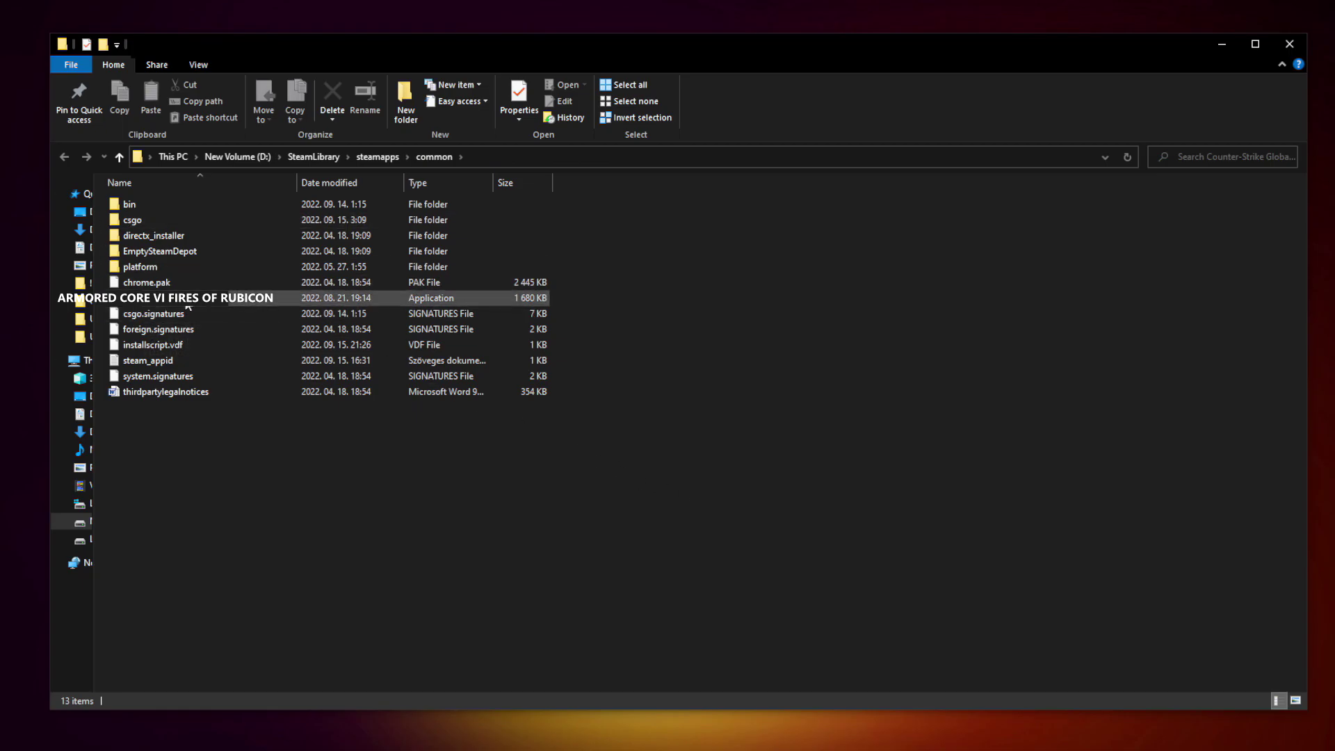
left_click(279, 299)
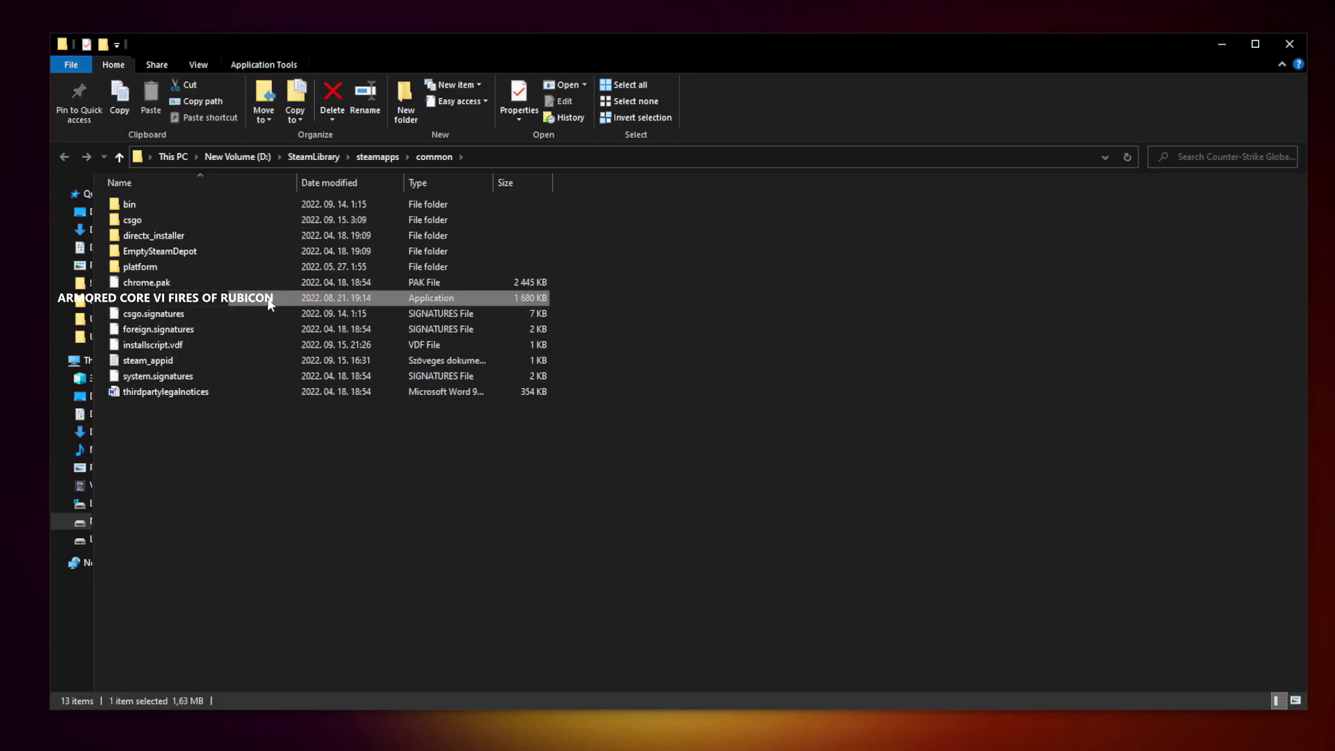
right_click(270, 304)
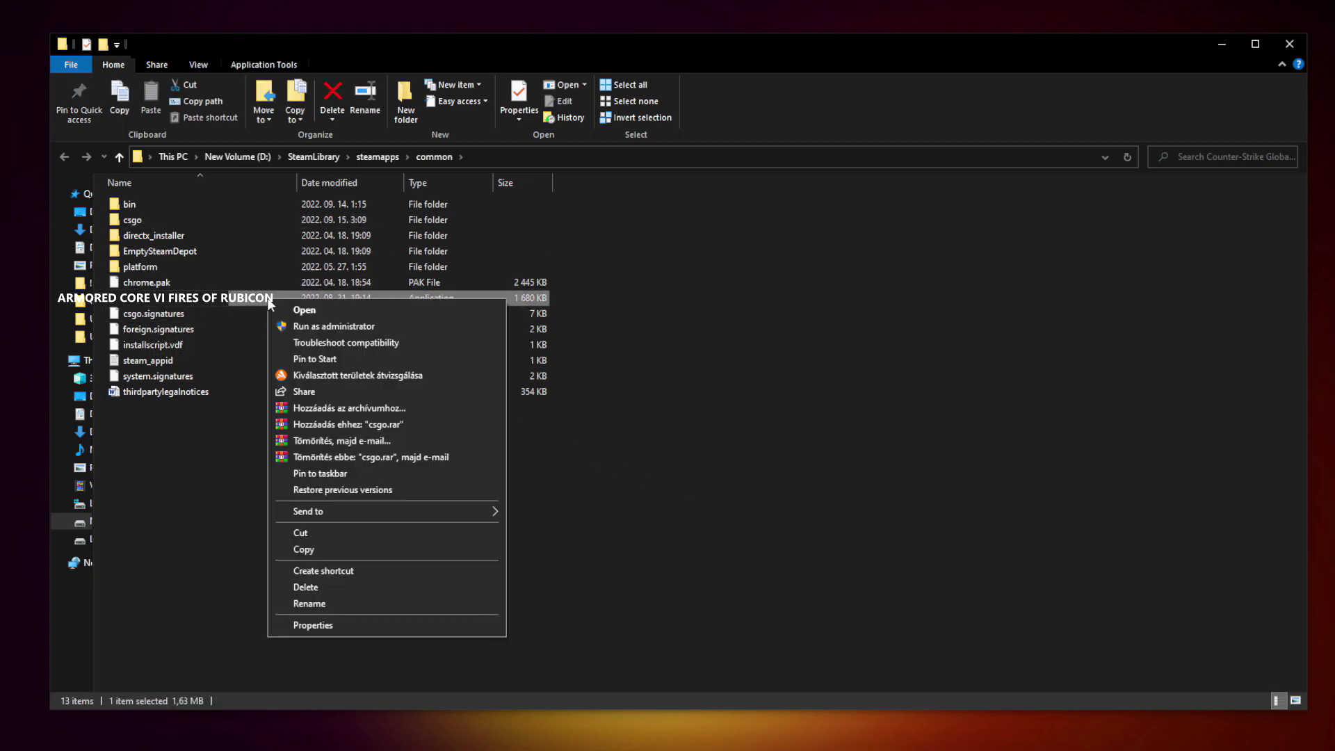
left_click(385, 623)
left_click(629, 127)
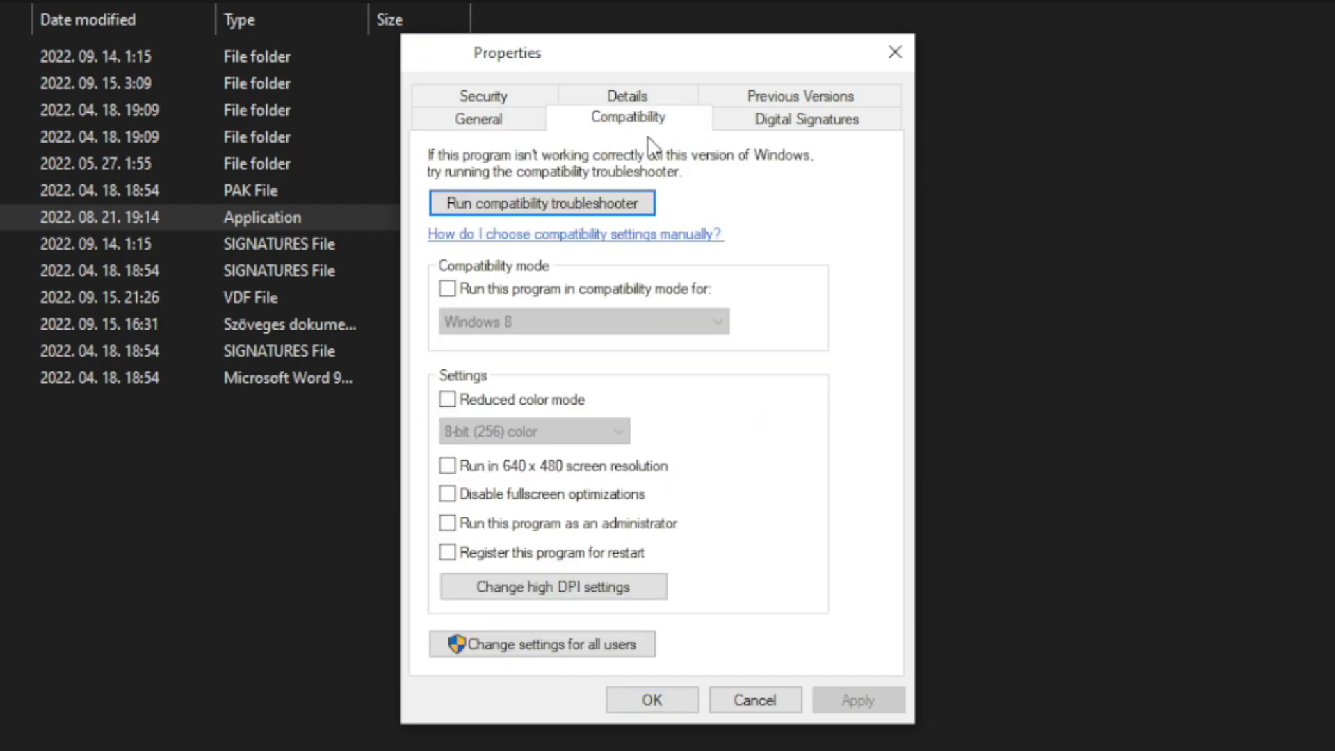
- Enable Windows 8 compatibility mode, disable fullscreen optimizations, run the program as an administrator, and apply the settings
left_click(447, 289)
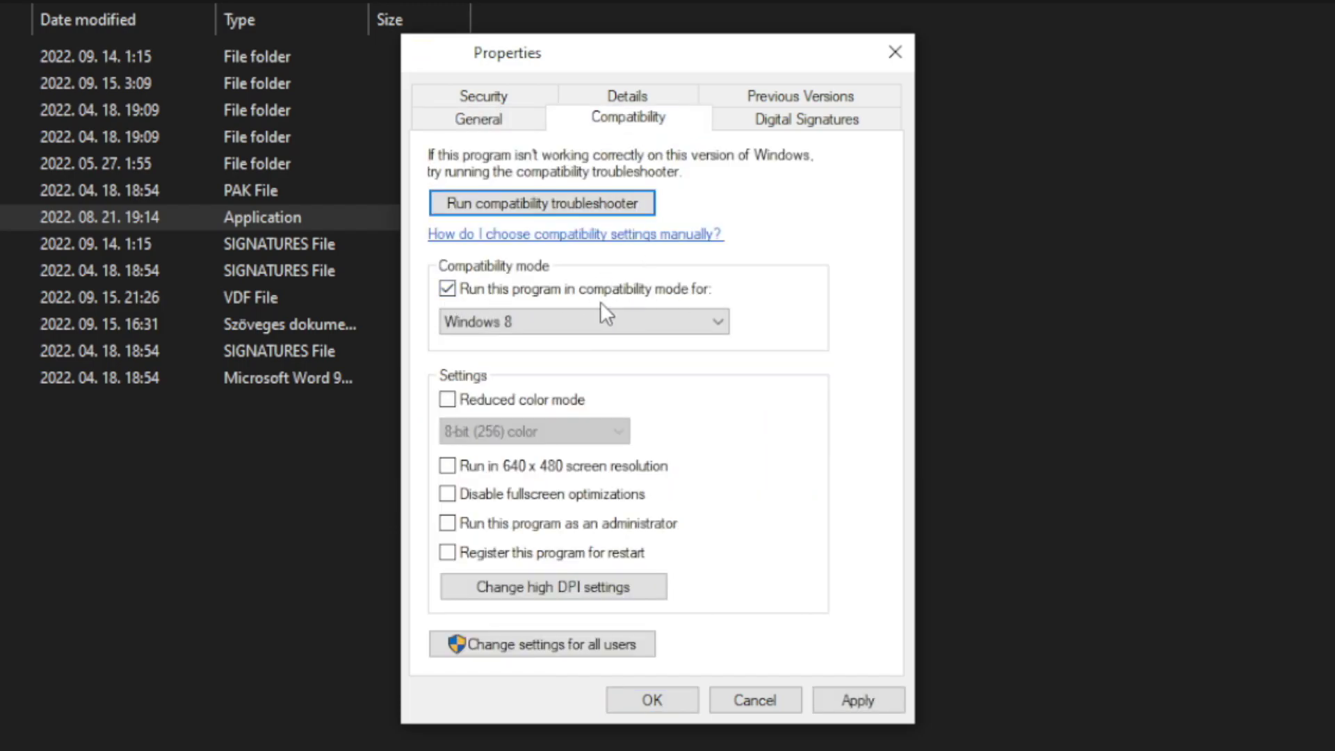
left_click(516, 312)
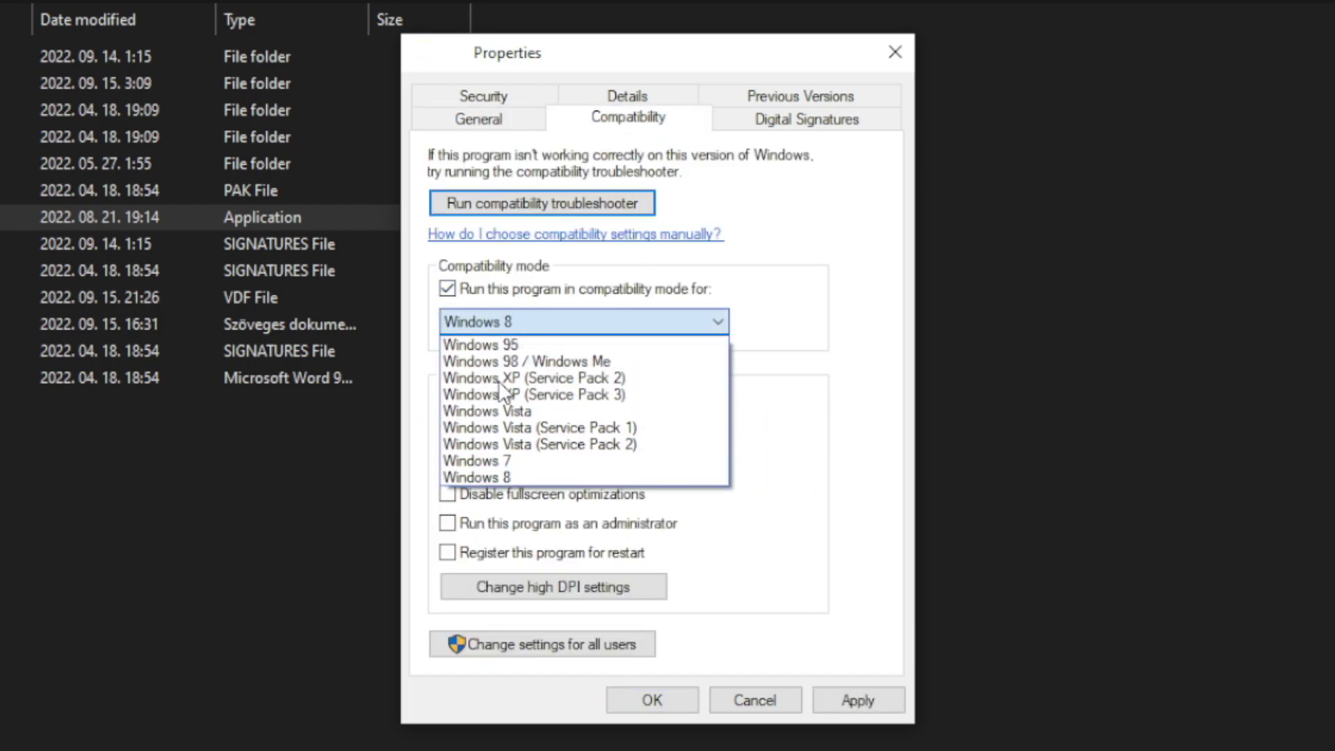
left_click(516, 479)
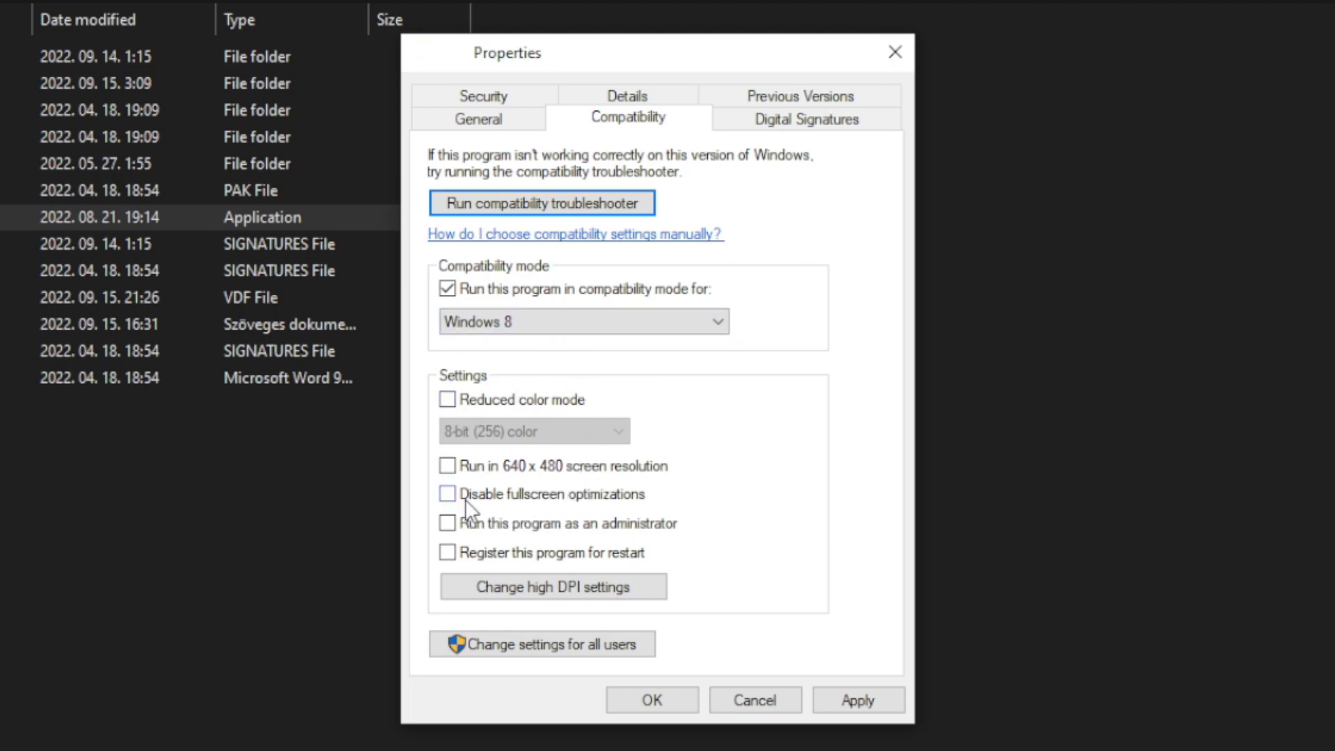
left_click(540, 498)
left_click(643, 532)
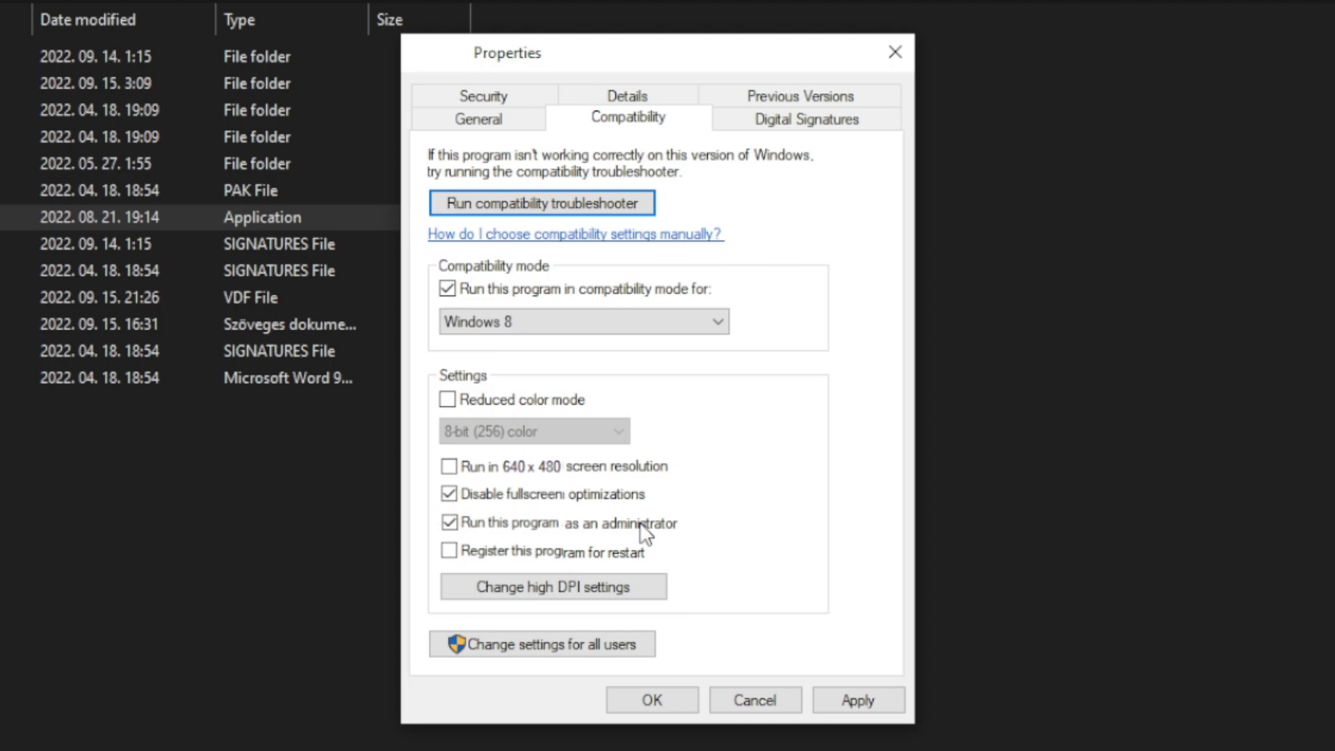
left_click(866, 701)
left_click(653, 704)
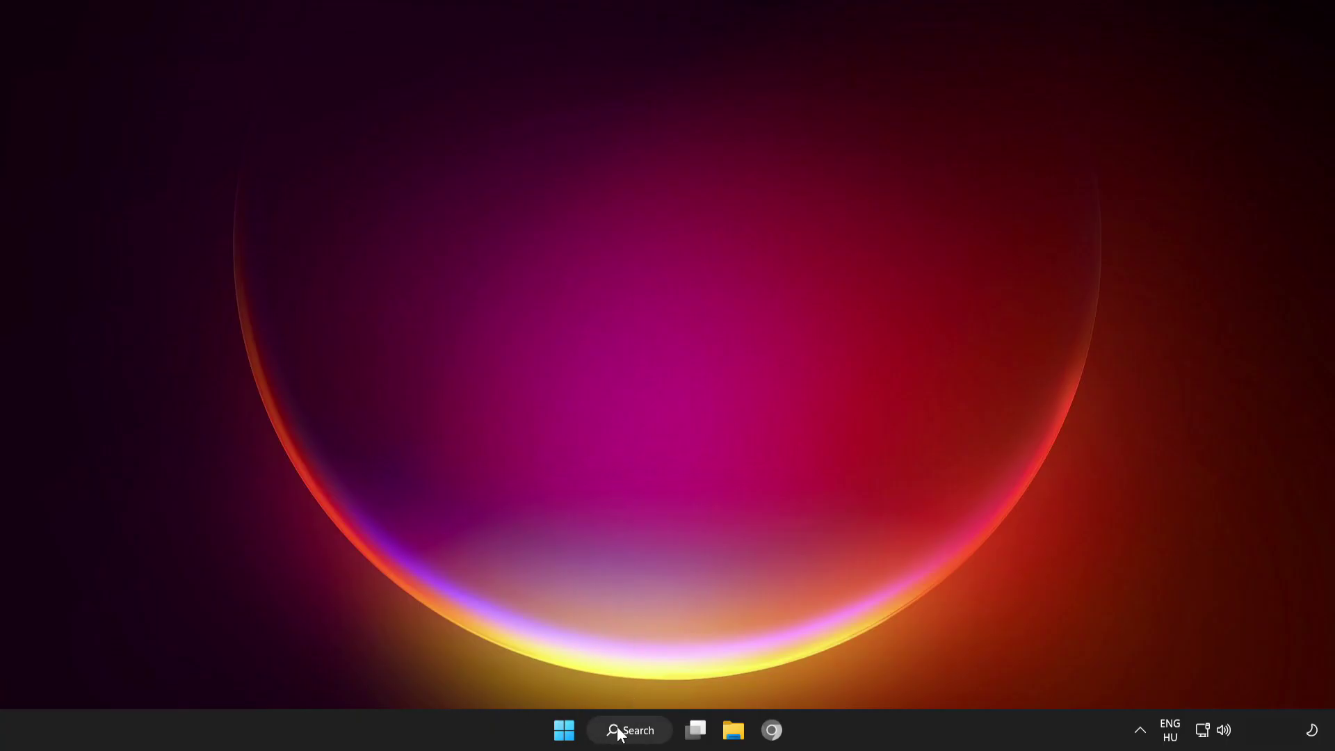
- Find the system update settings by searching for "update", check for Windows updates, and close Settings
left_click(620, 729)
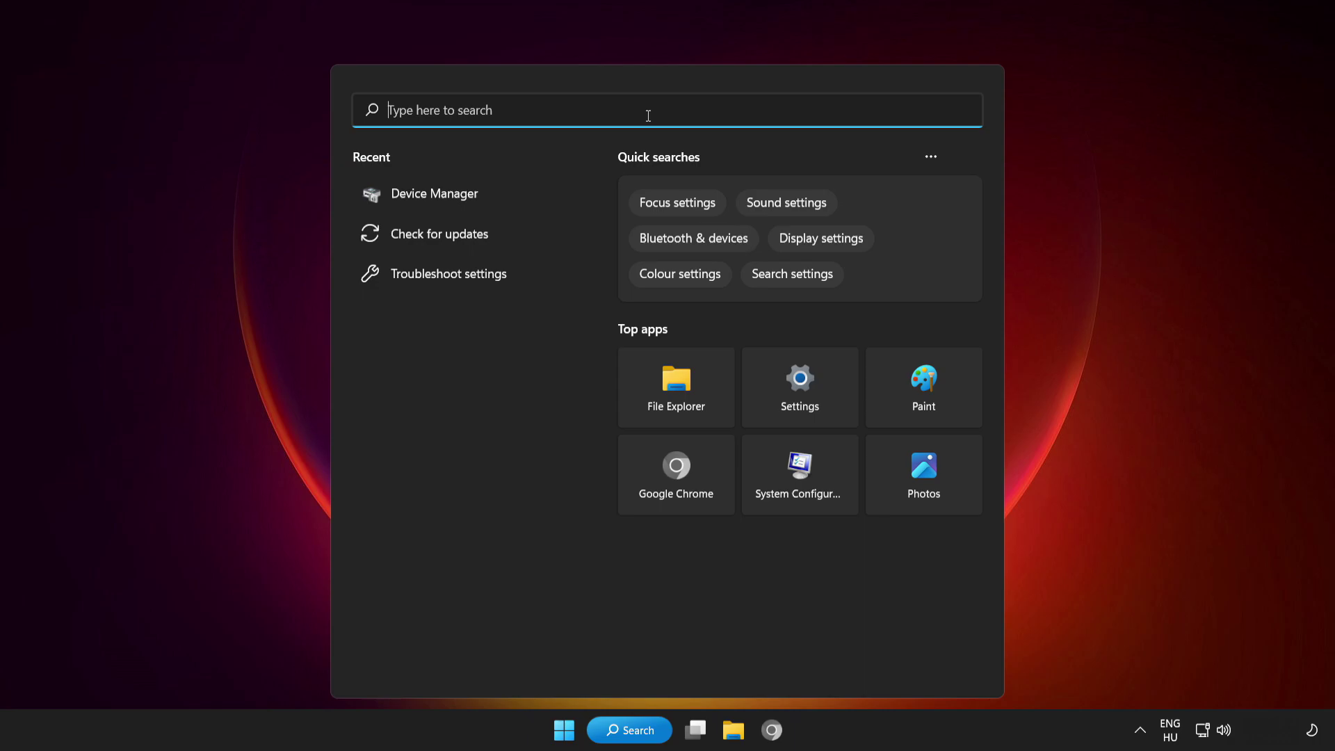
type("update")
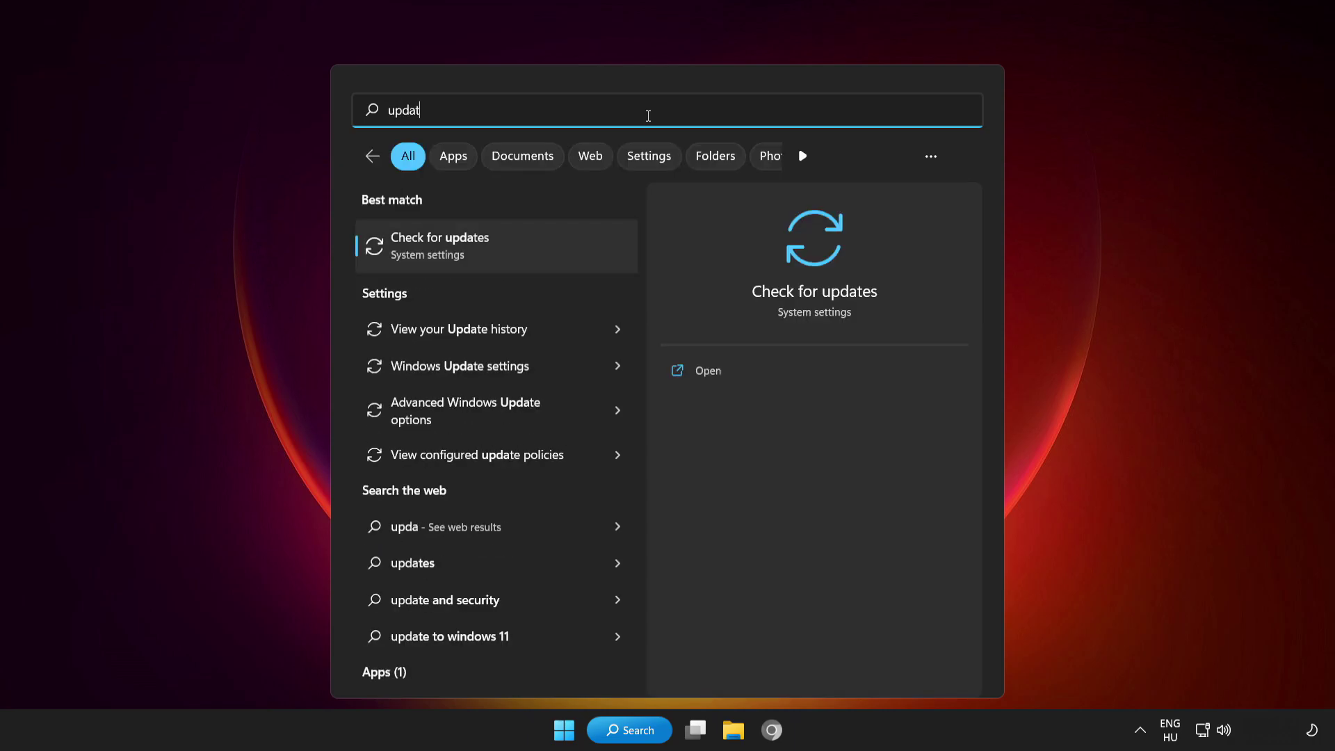
left_click(526, 245)
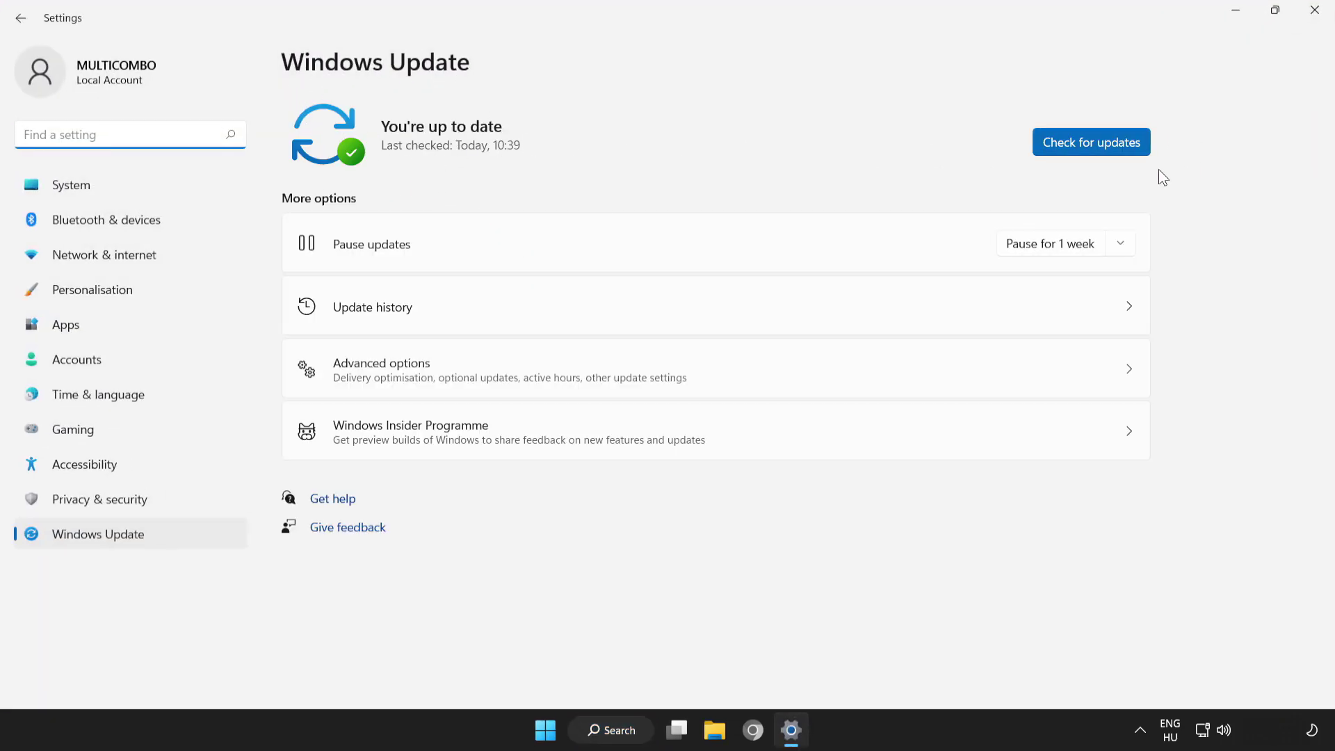
left_click(1094, 144)
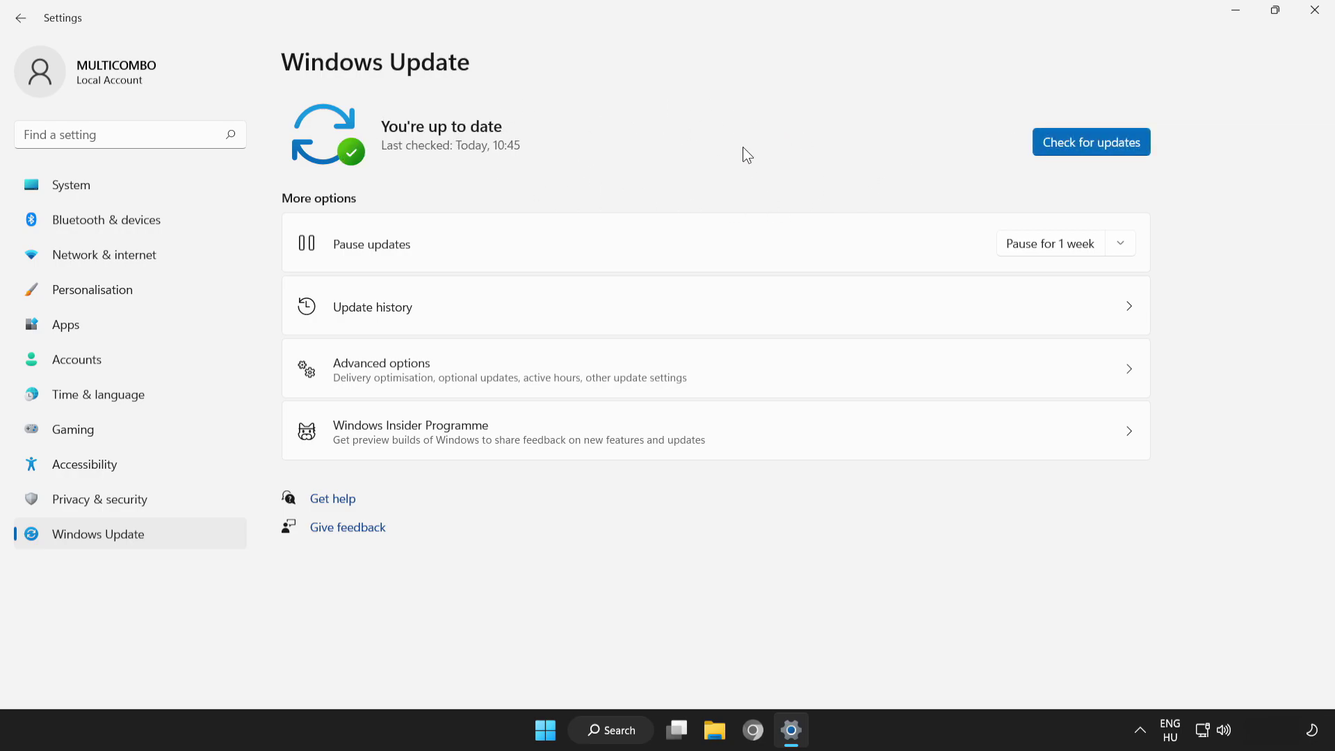
left_click(1315, 15)
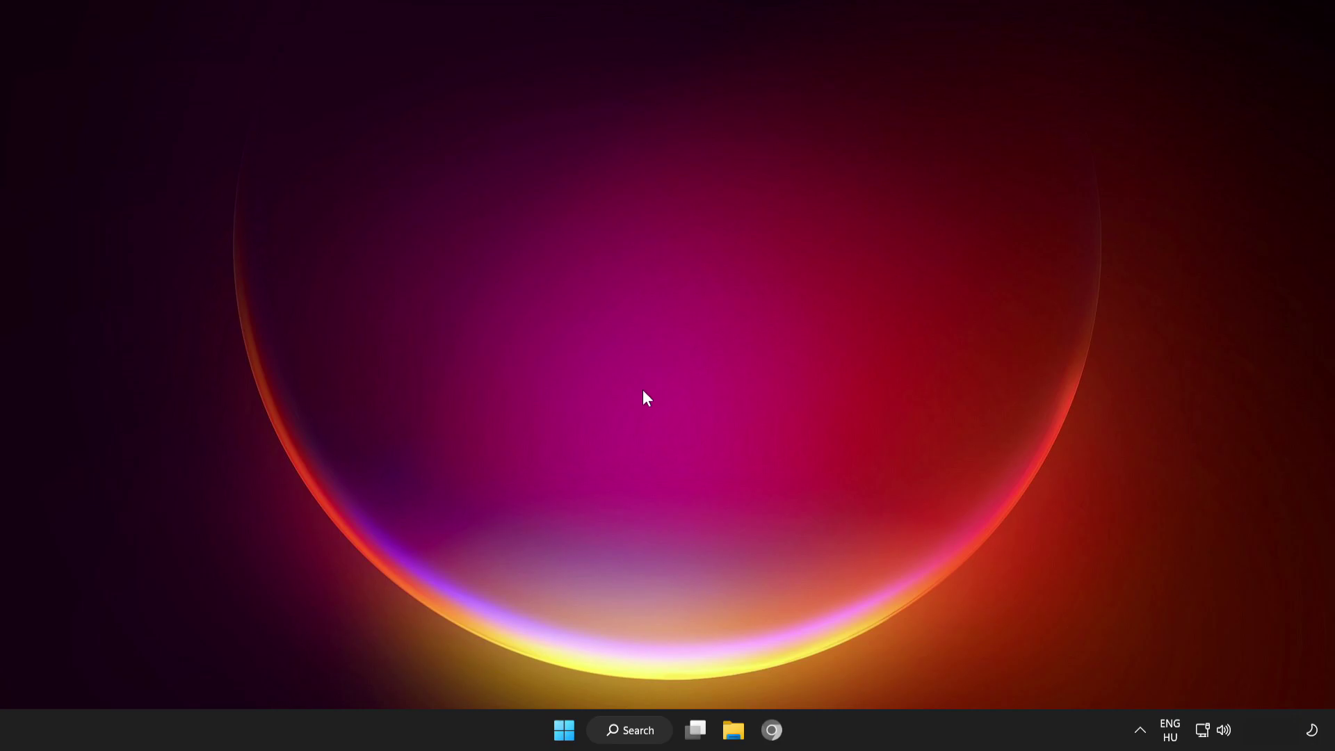
- Disable Cortana, Microsoft Edge, Phone Link and Terminal as startup apps in Task Manager, and close it
right_click(566, 734)
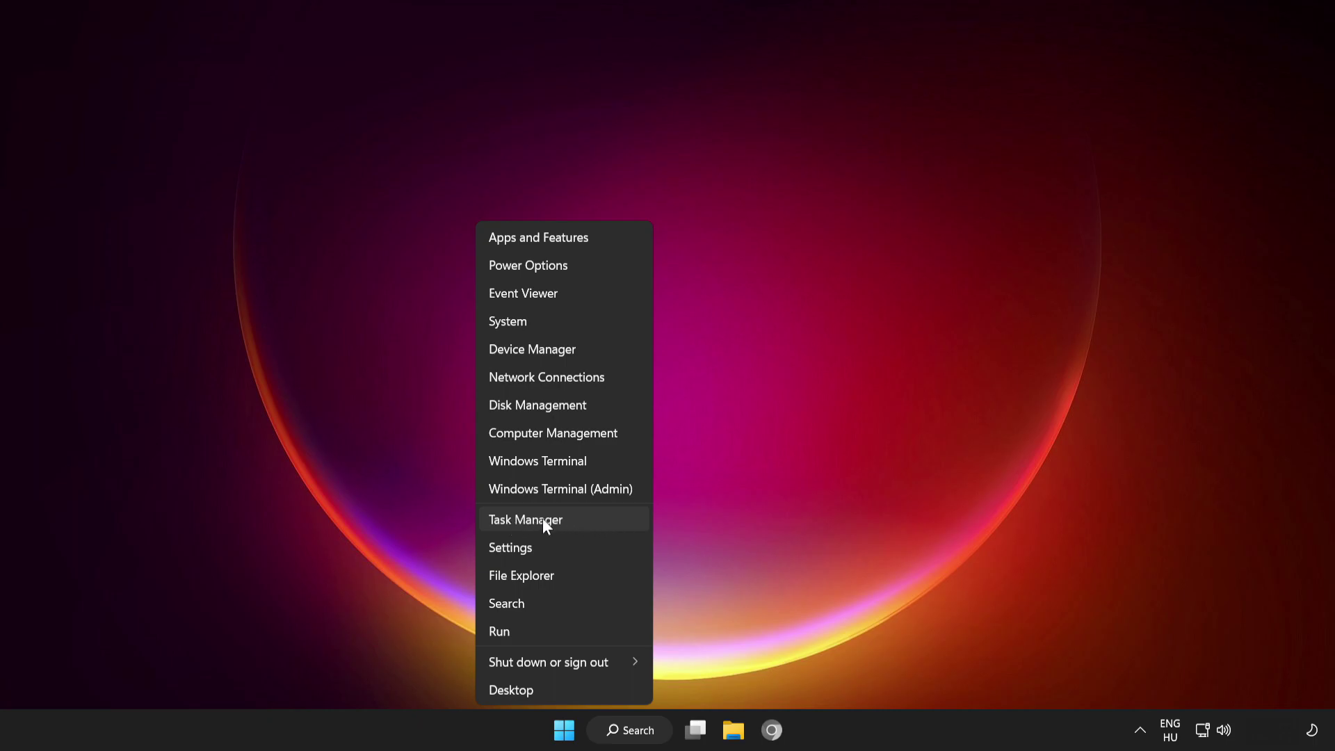
left_click(607, 525)
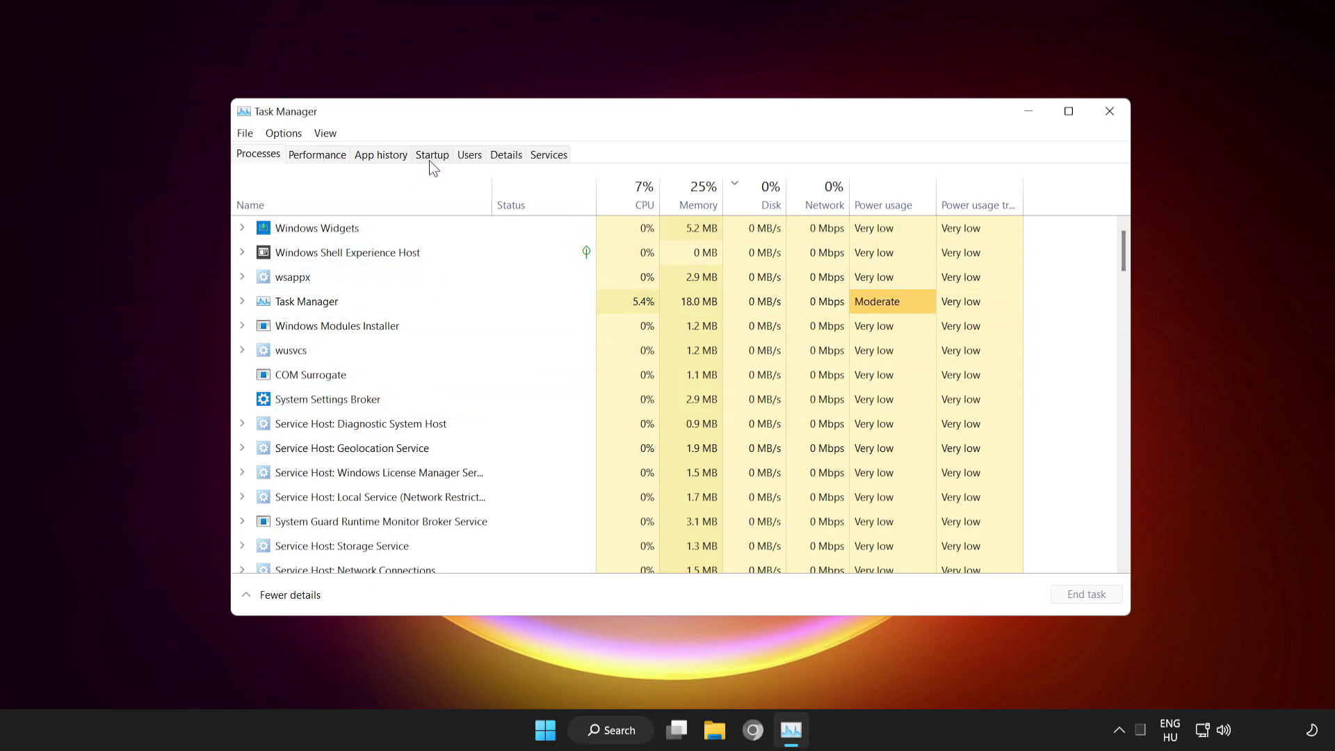
left_click(432, 161)
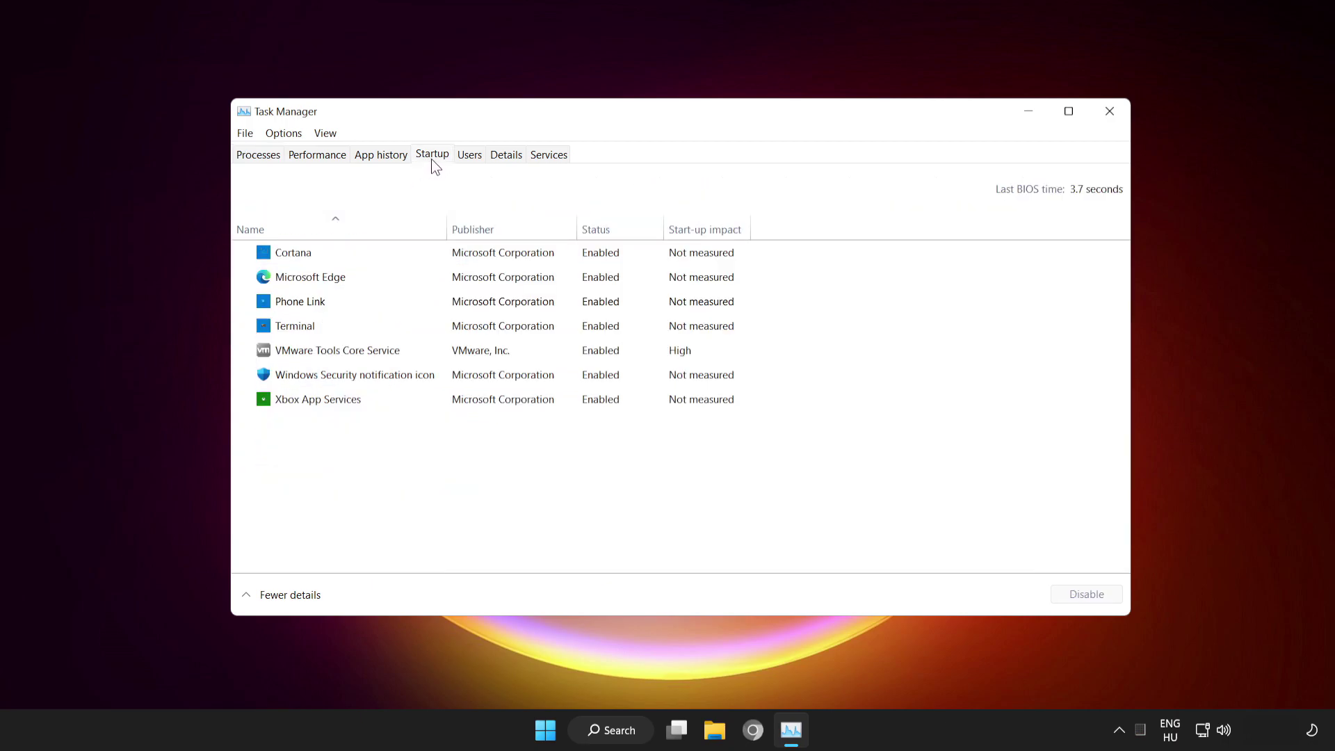
left_click(421, 252)
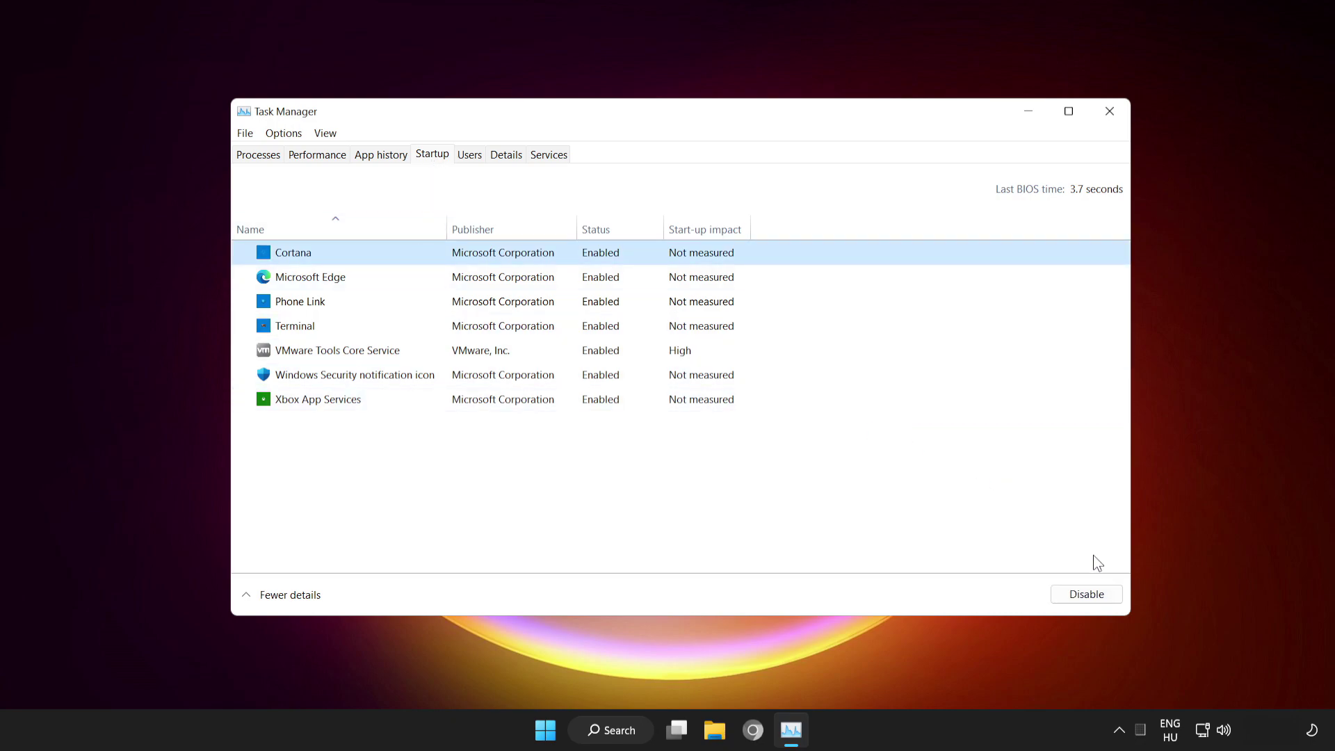
left_click(1088, 596)
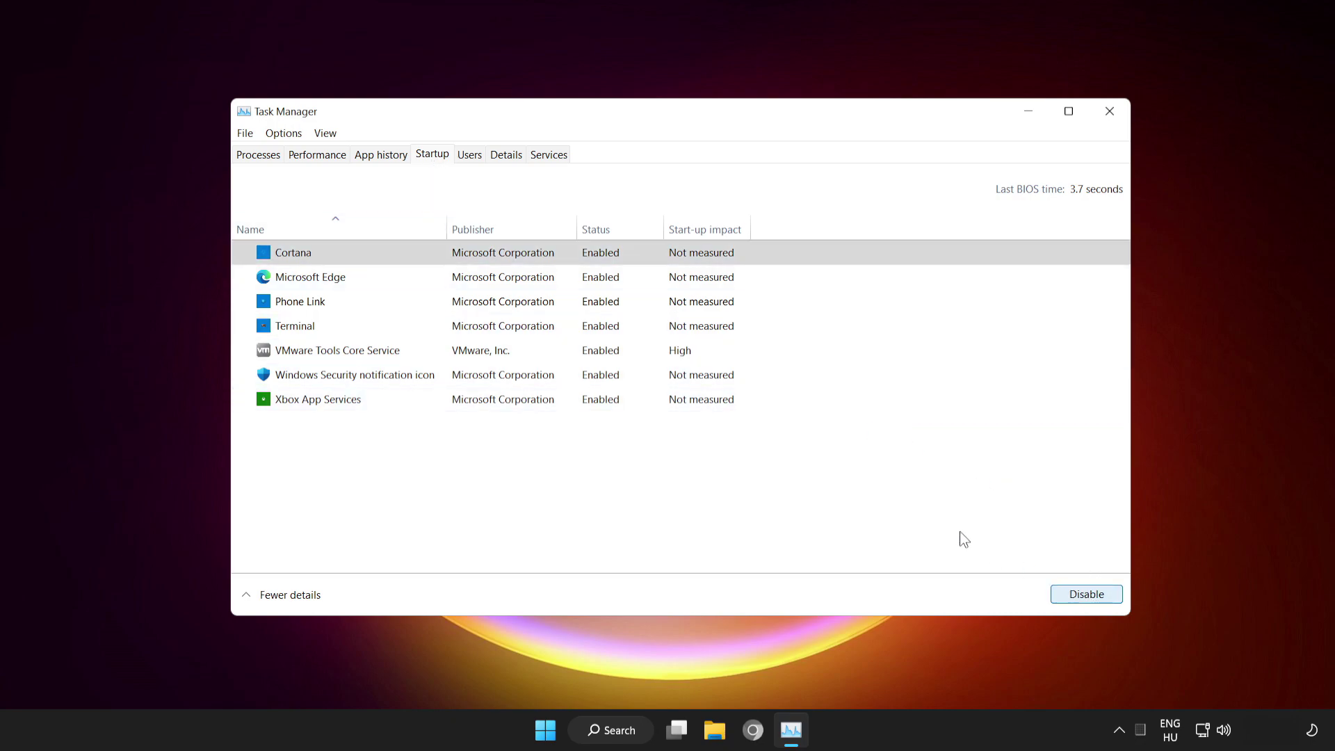
left_click(391, 276)
left_click(1091, 597)
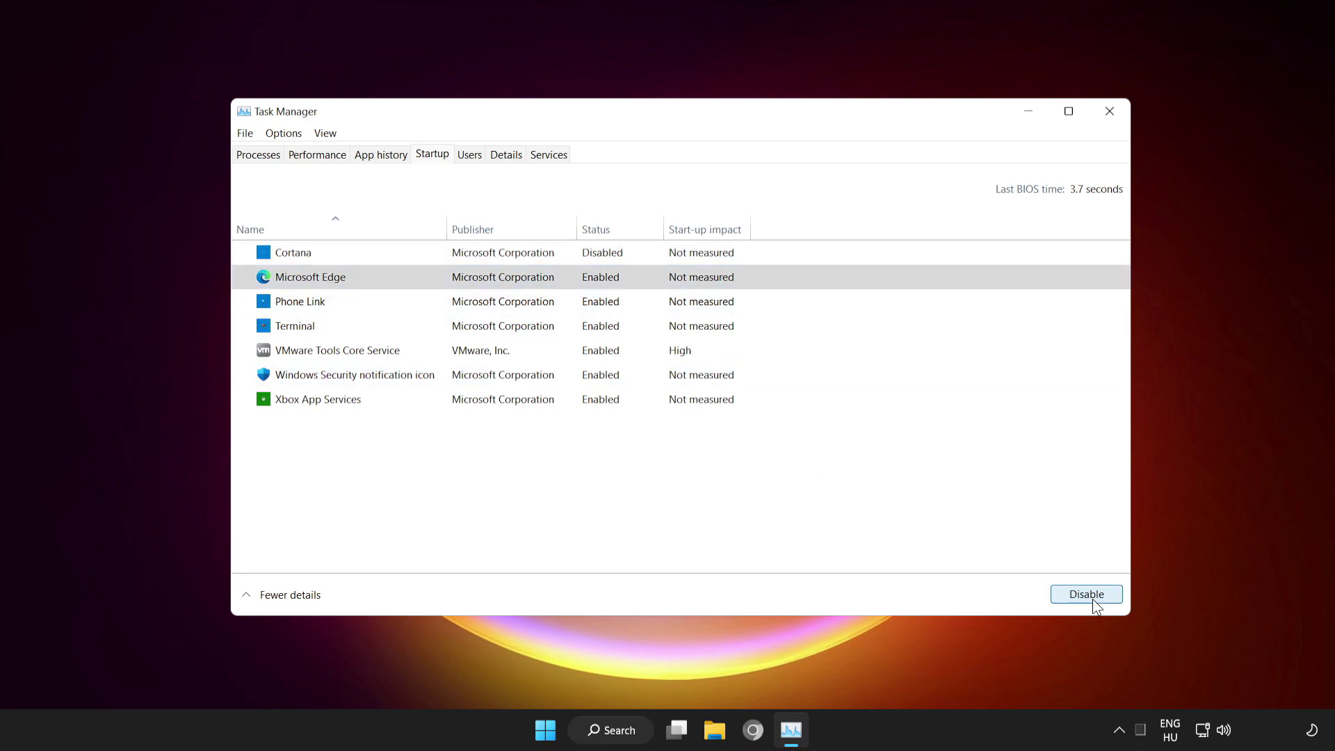
left_click(363, 304)
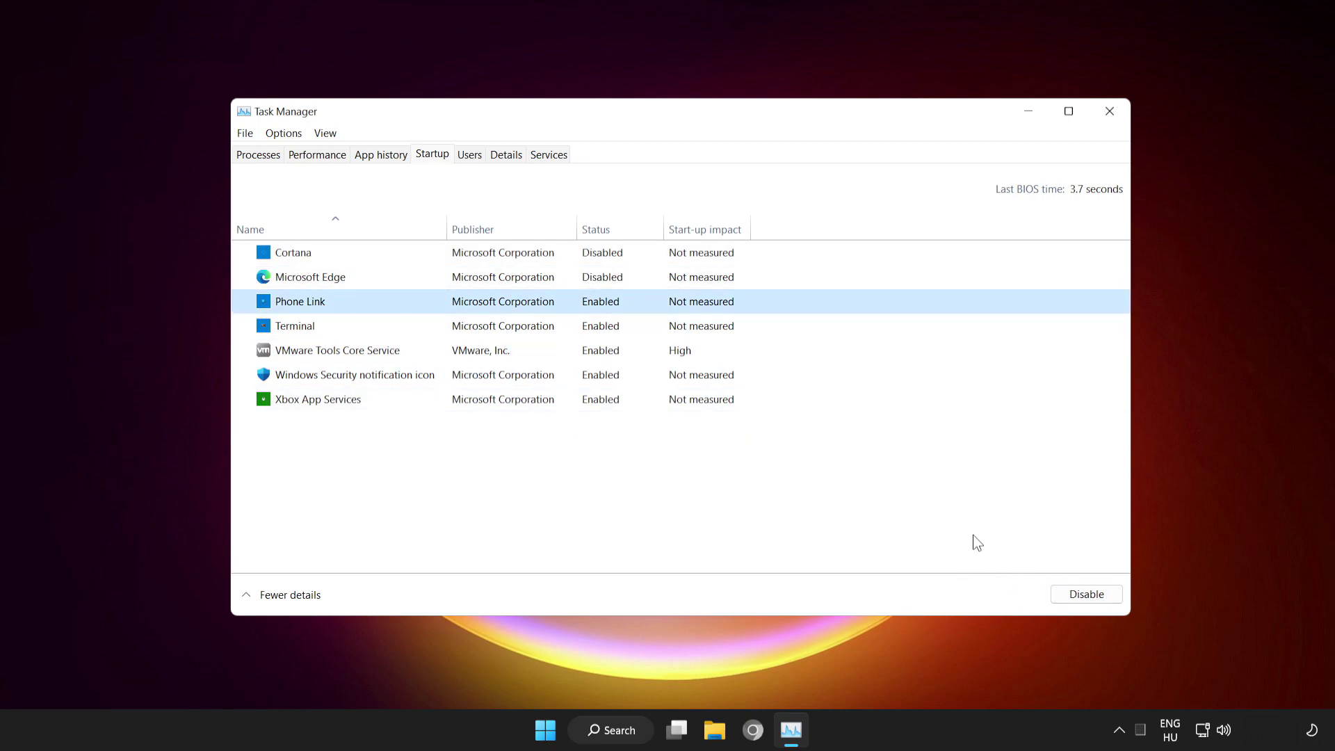
left_click(1079, 590)
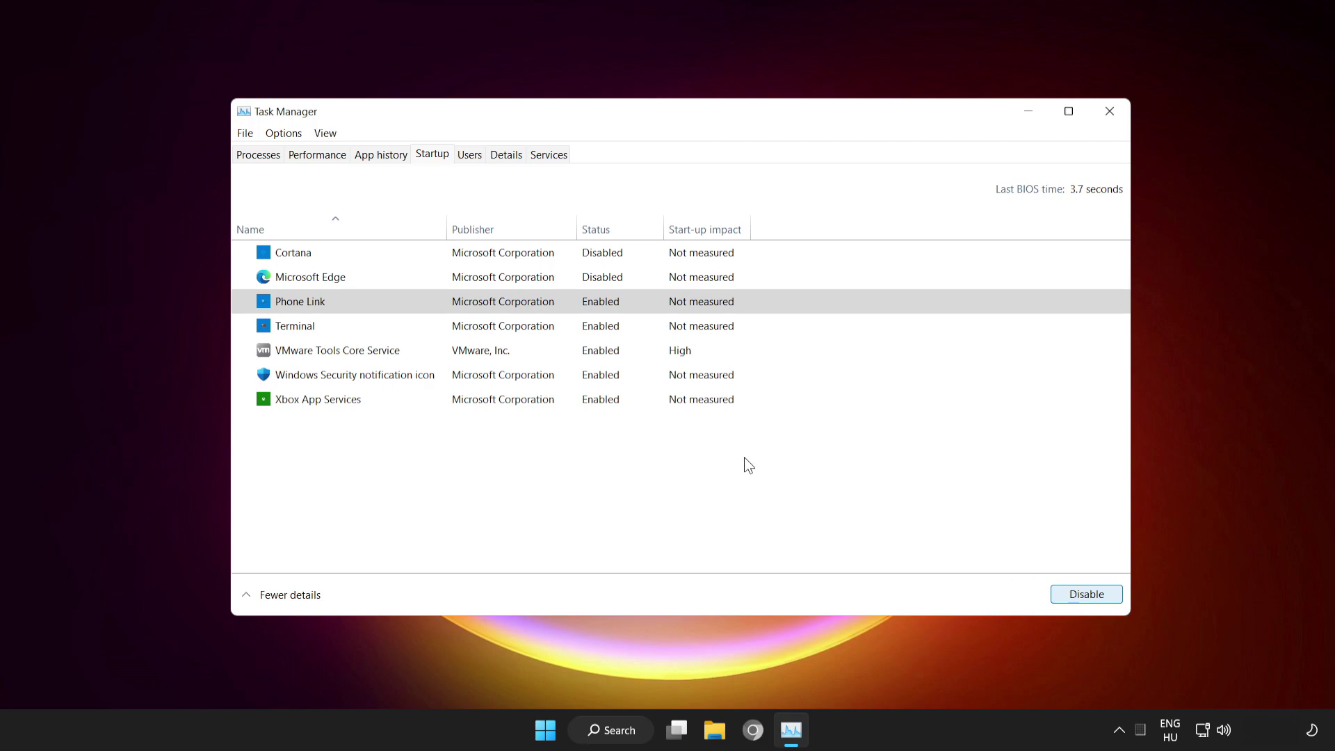
left_click(398, 329)
left_click(1092, 595)
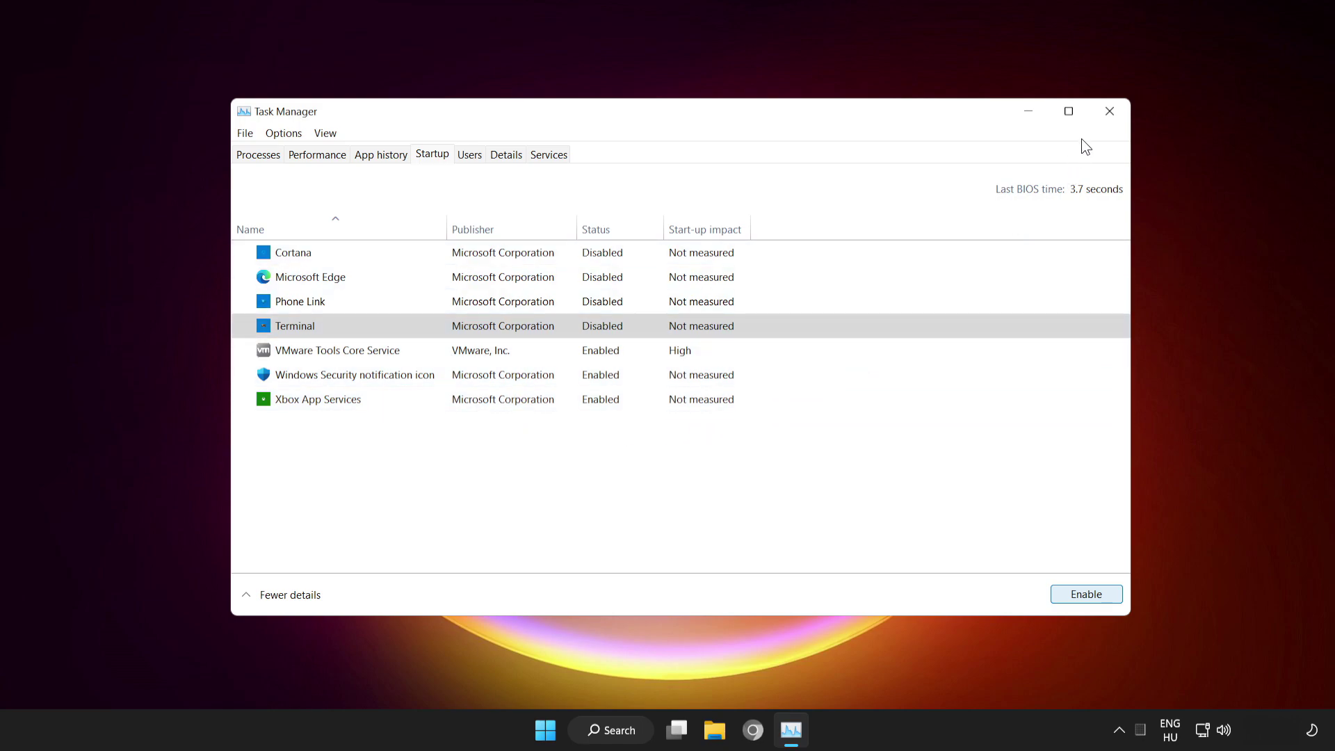
left_click(1109, 113)
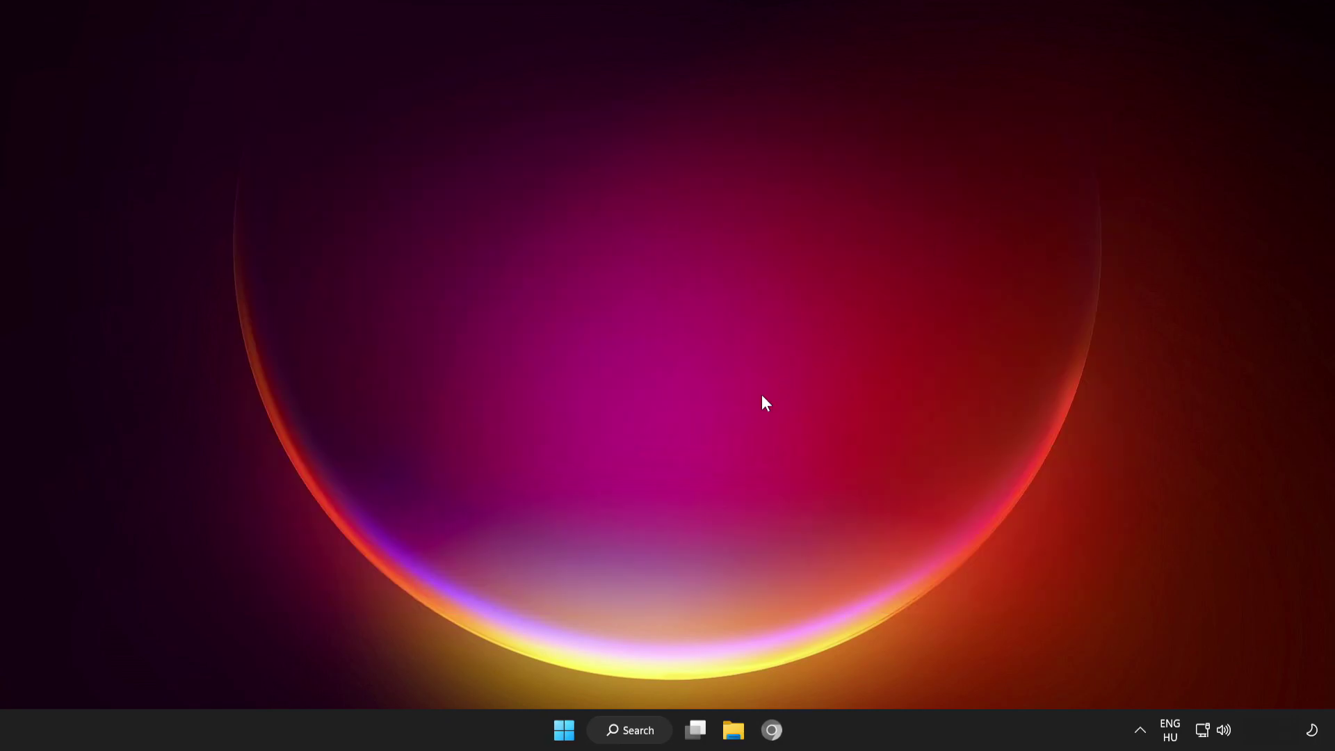
- Open the computer's power options
left_click(564, 730)
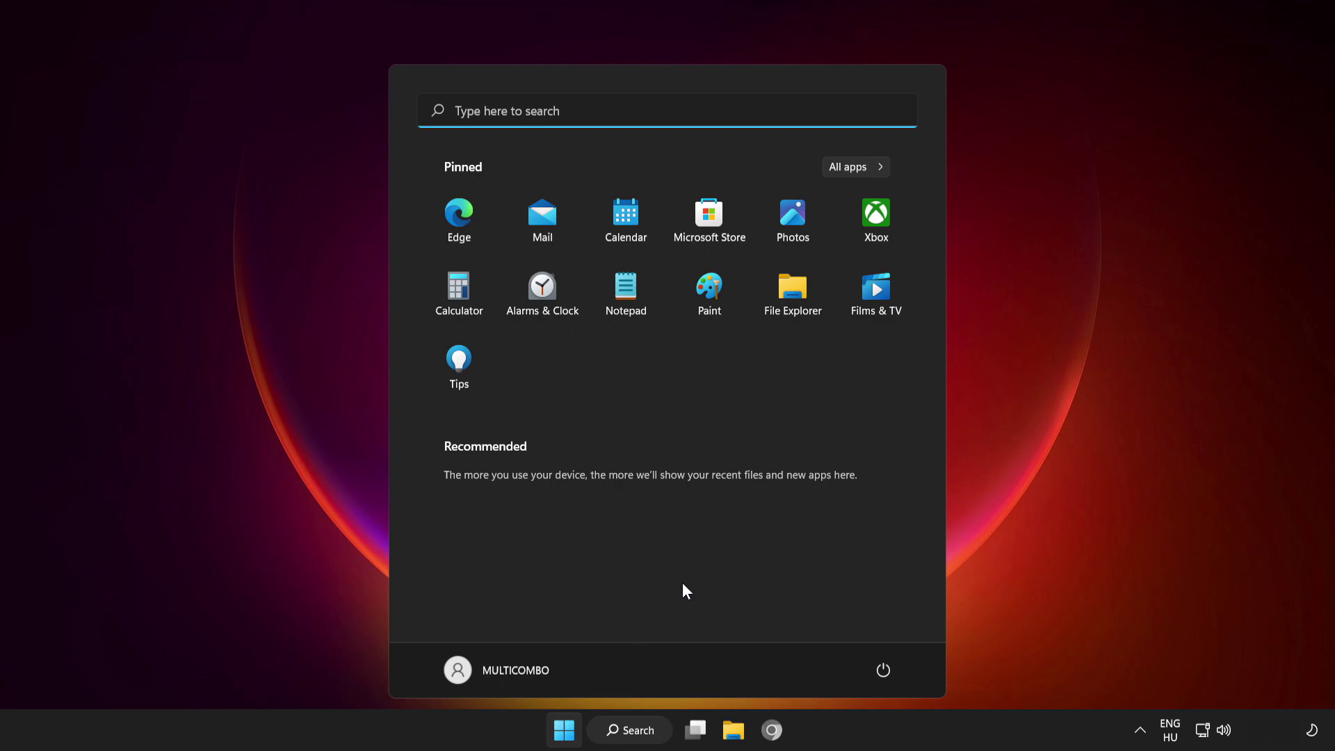
left_click(881, 672)
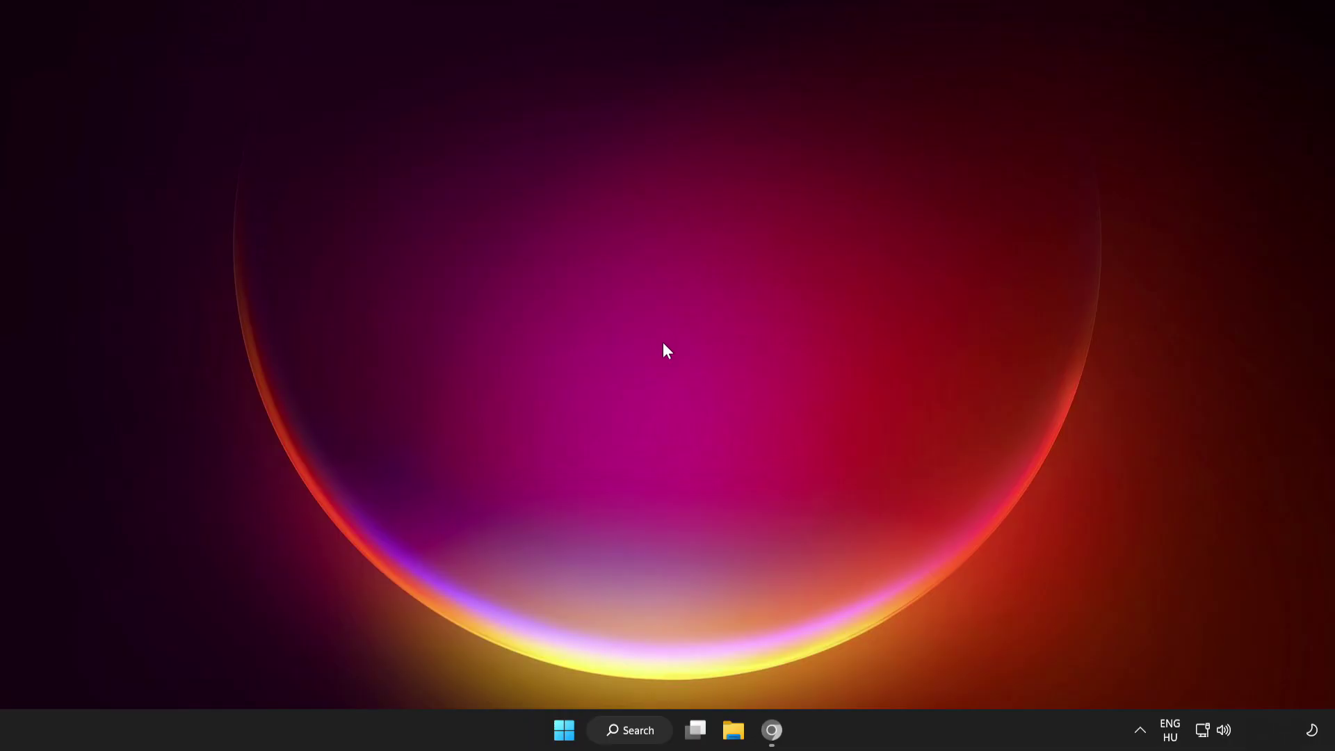
- Switch to Google Chrome and download the DirectX End-User Runtime Web Installer from the Microsoft Download Center
left_click(772, 732)
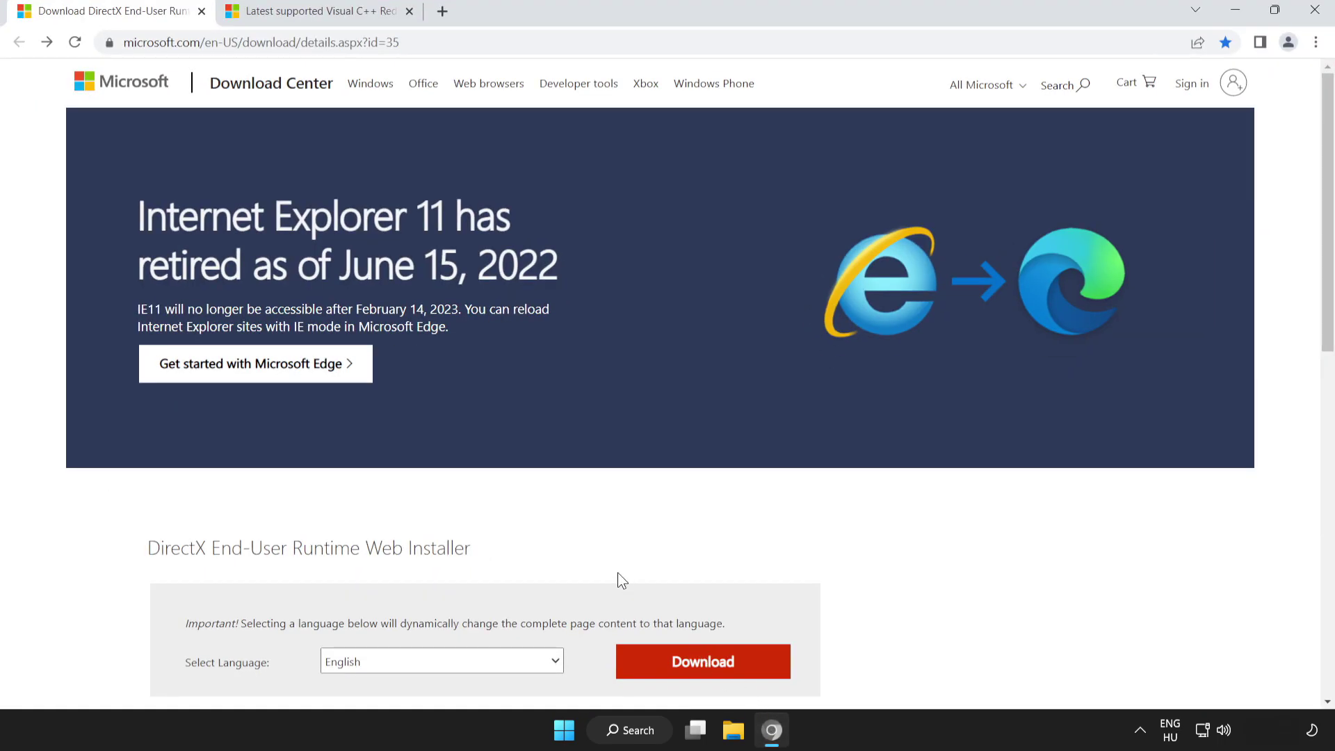
left_click(550, 40)
left_click(550, 40)
left_click(68, 219)
scroll(1329, 288, "down", 1)
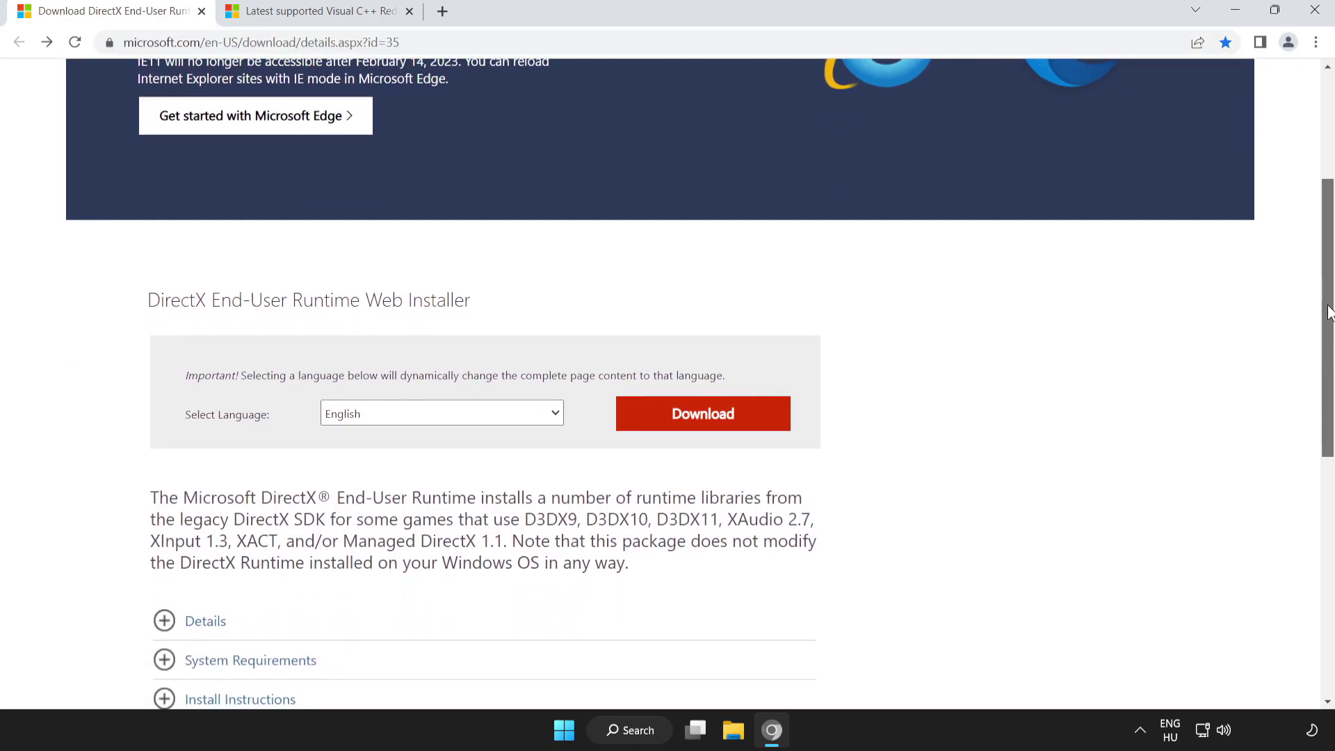
left_click_drag(149, 300, 594, 304)
left_click(594, 304)
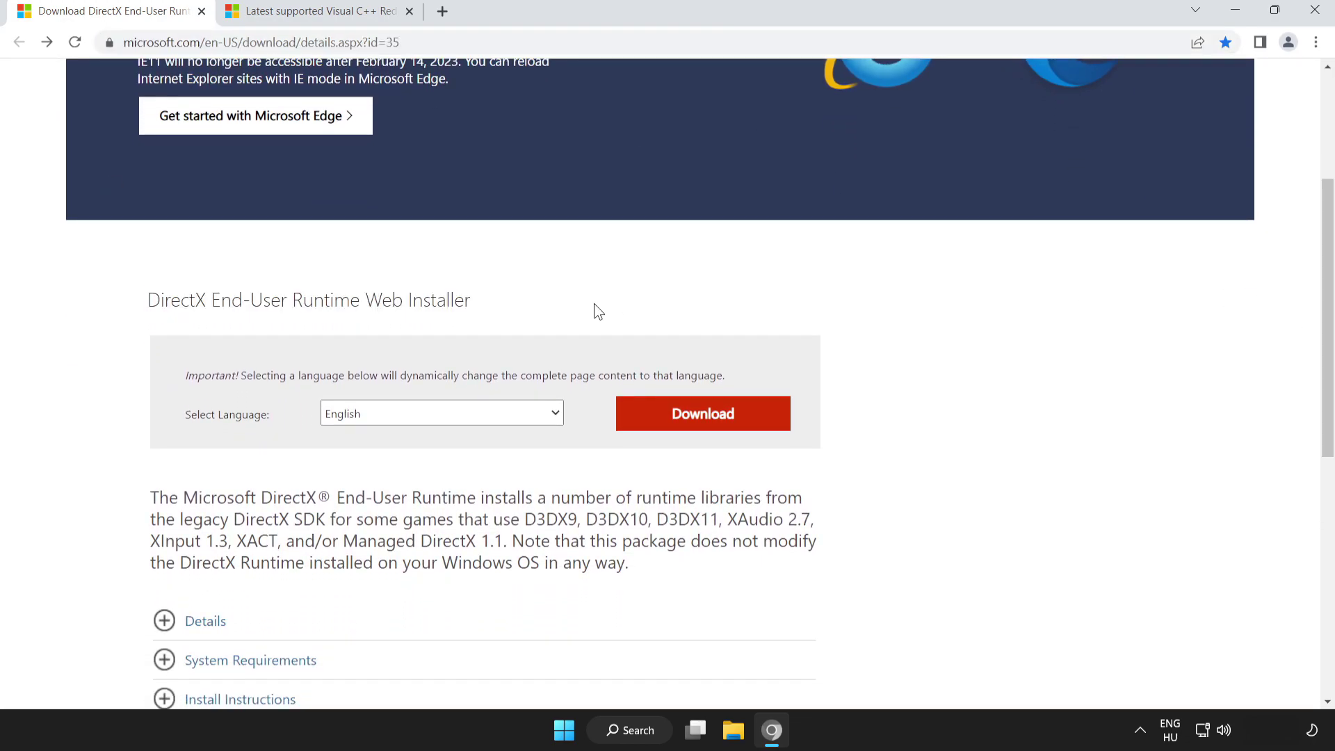
left_click(671, 420)
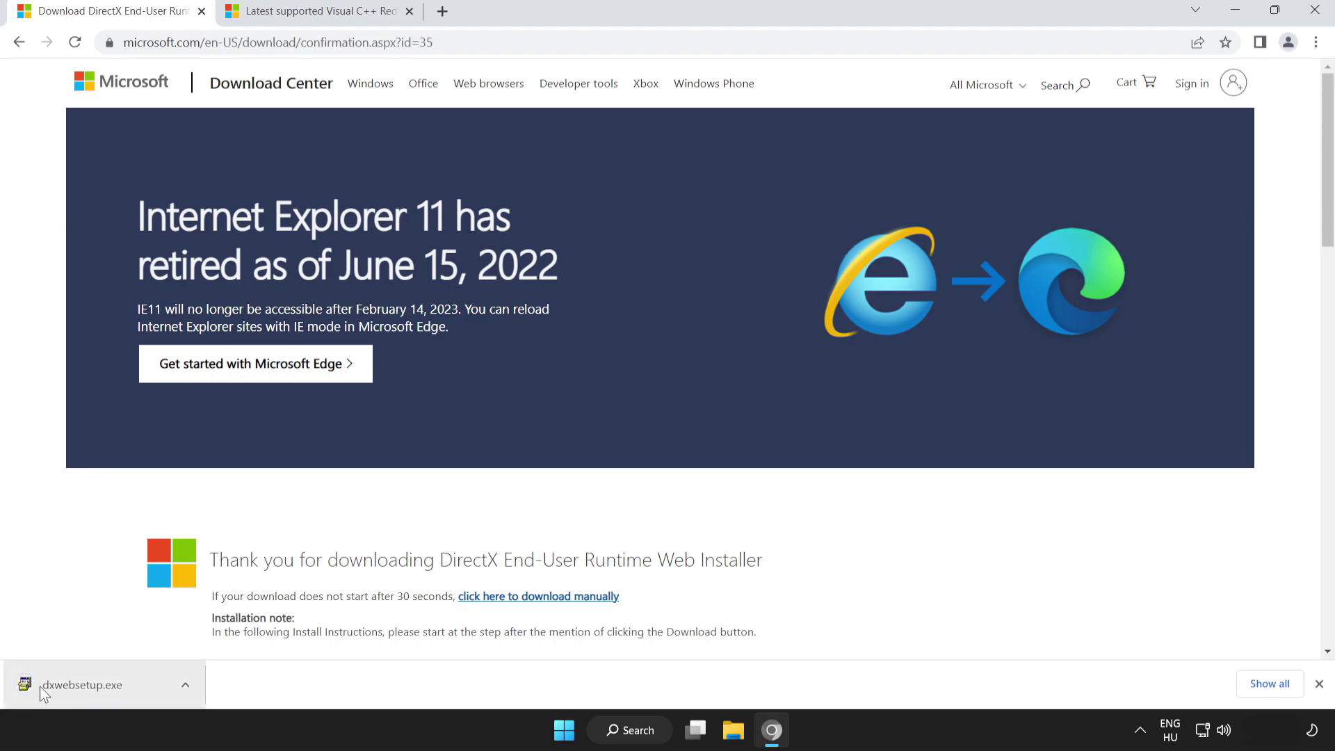
- Run dxwebsetup.exe, accept the license agreement, and complete the DirectX setup without installing the Bing Bar
left_click(116, 689)
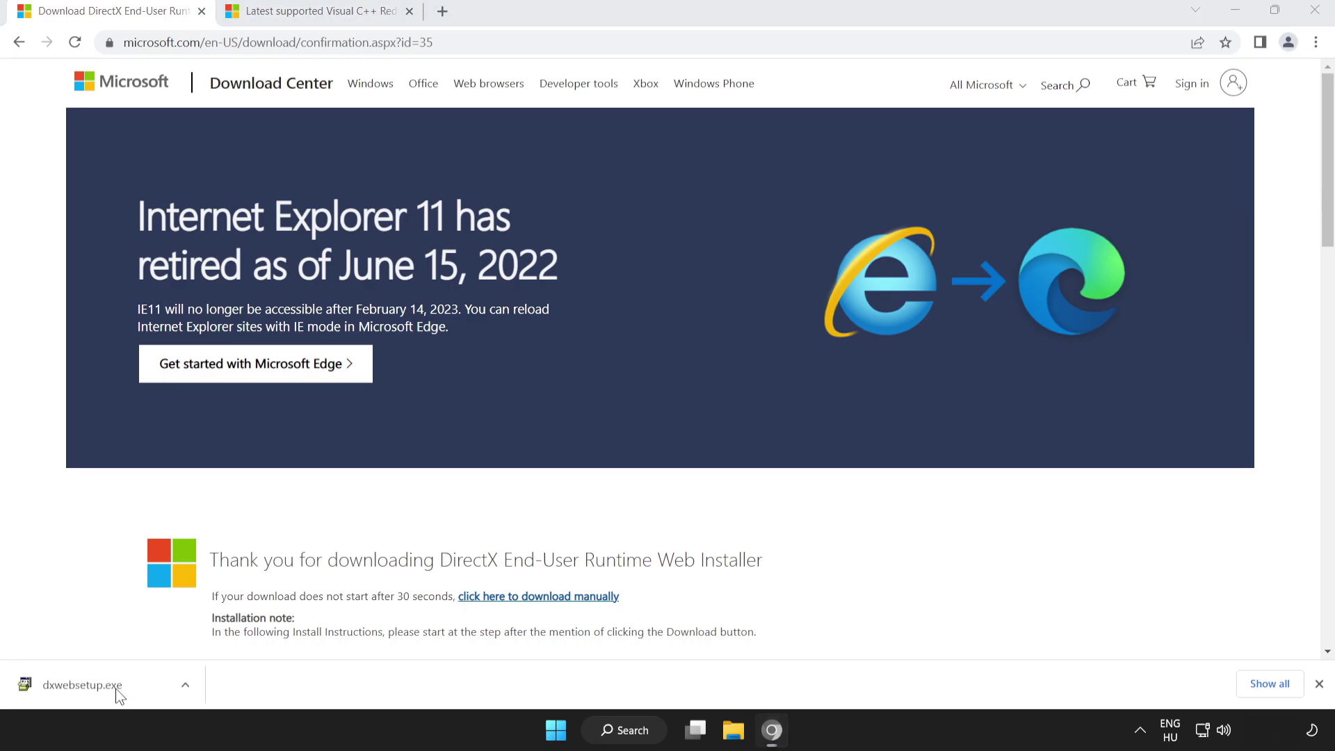
left_click_drag(339, 178, 612, 231)
left_click_drag(844, 359, 842, 440)
left_click(599, 462)
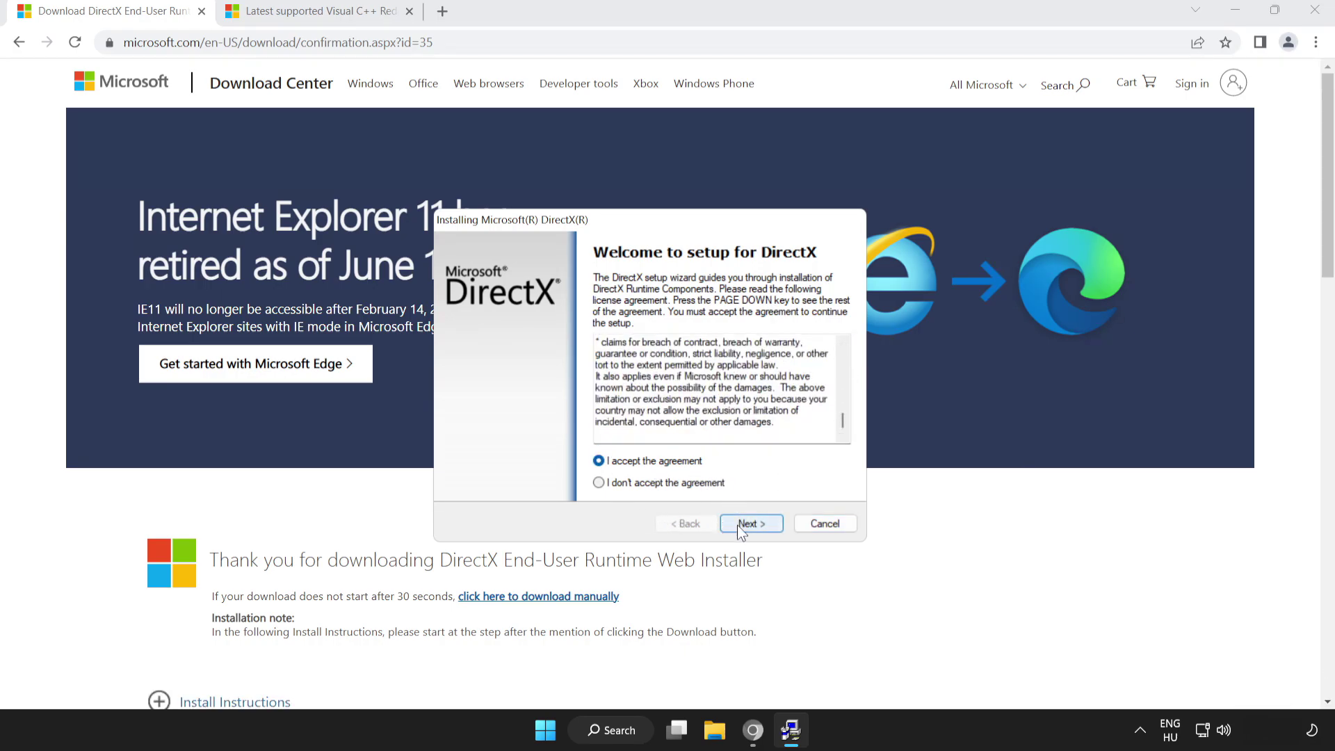
left_click(745, 524)
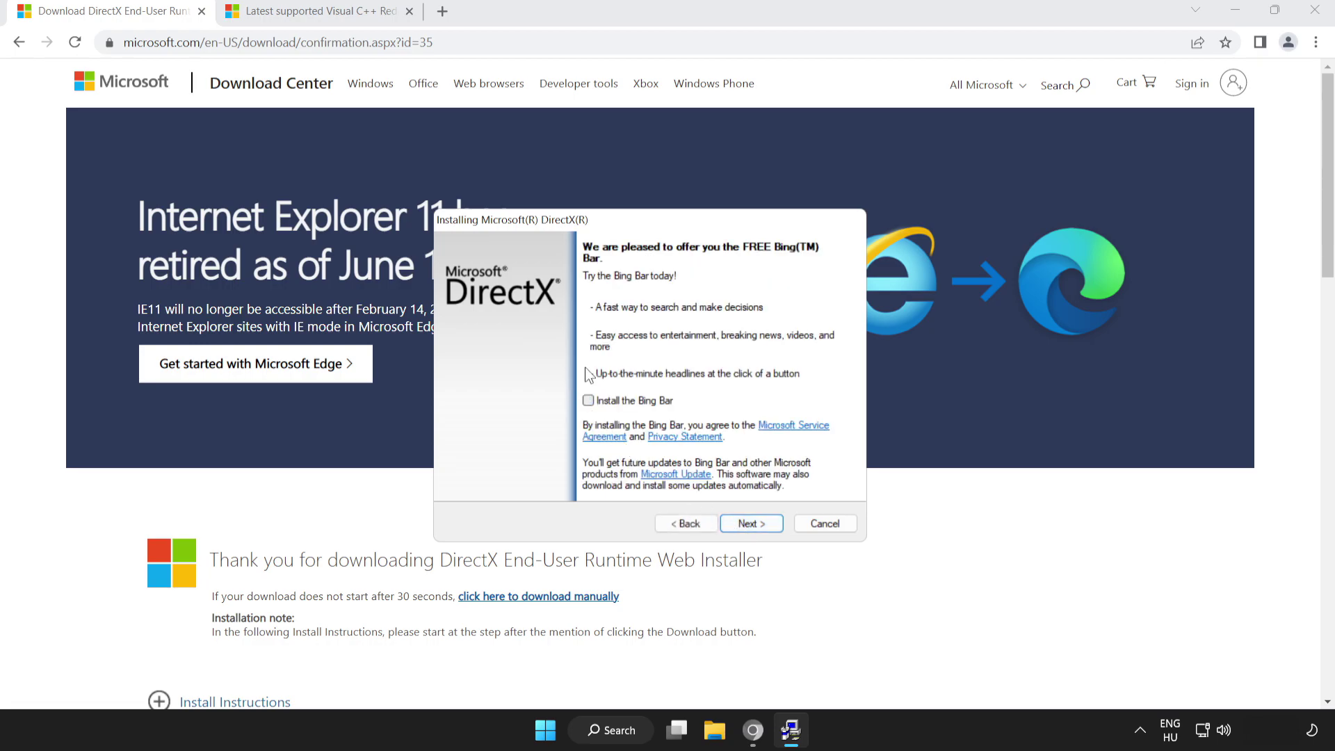
left_click(749, 523)
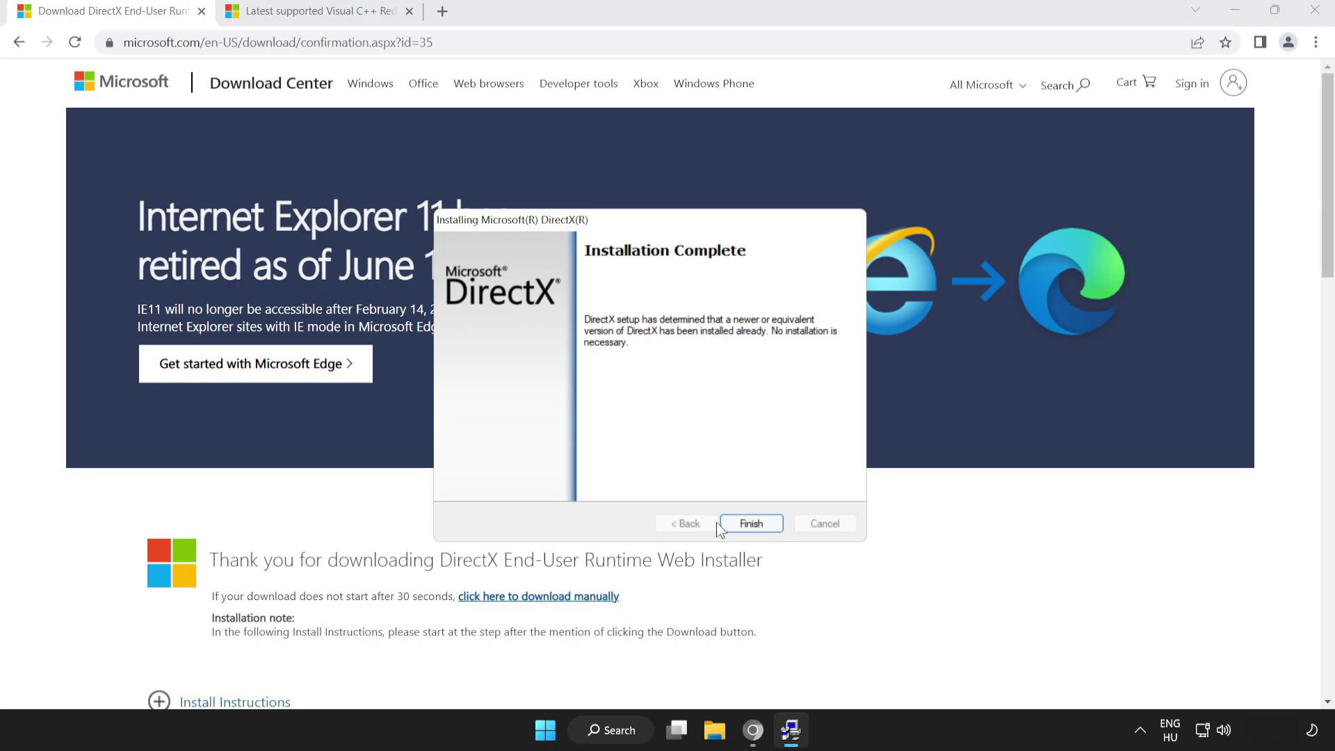
left_click(751, 524)
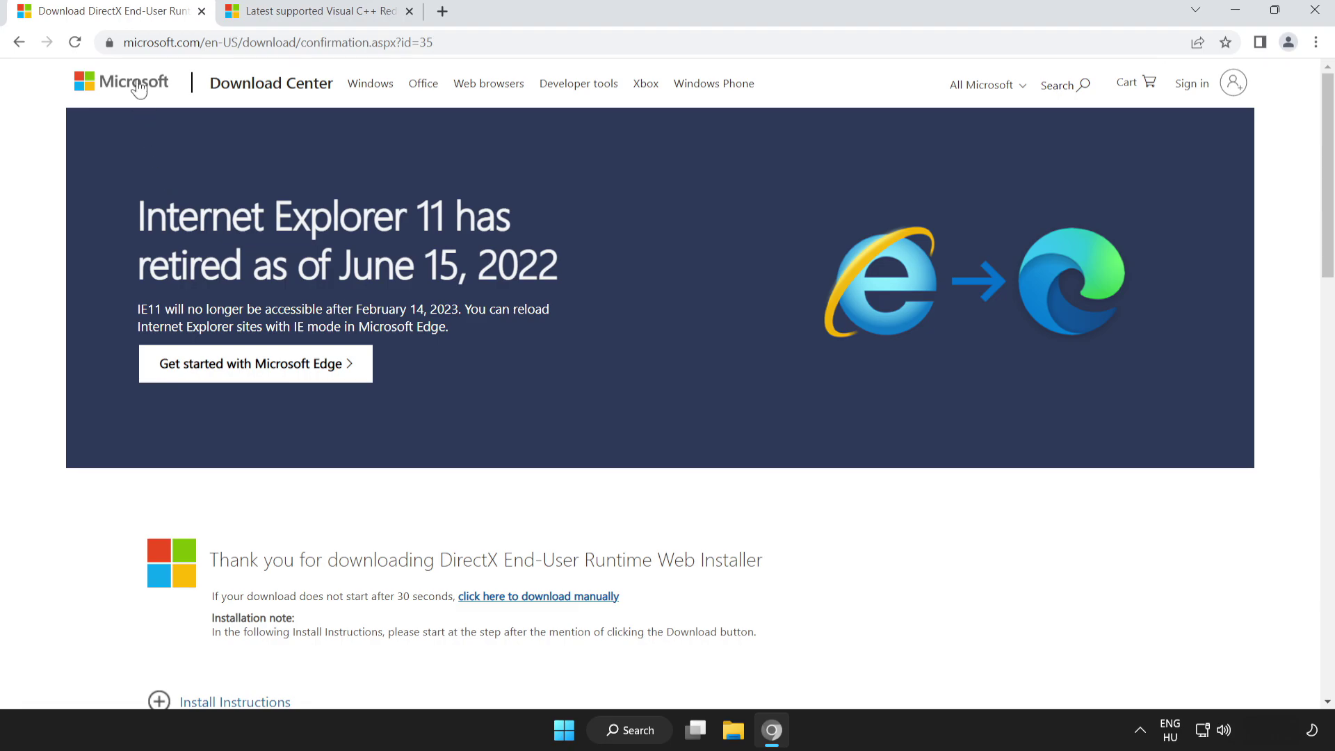
- Close the DirectX page and download the ARM64, X86 and X64 Visual C++ Redistributables for Visual Studio 2015, 2017, 2019 and 2022
left_click(202, 12)
left_click_drag(626, 43, 95, 43)
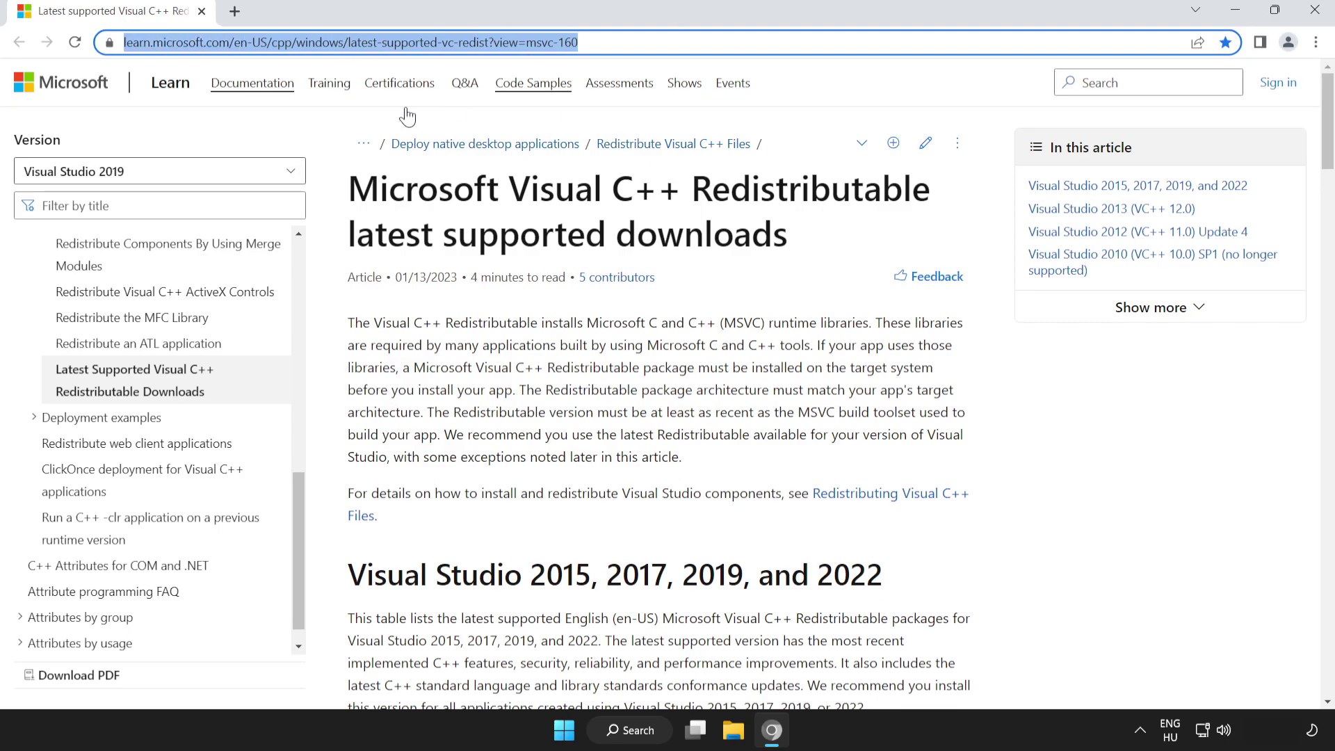
left_click(316, 187)
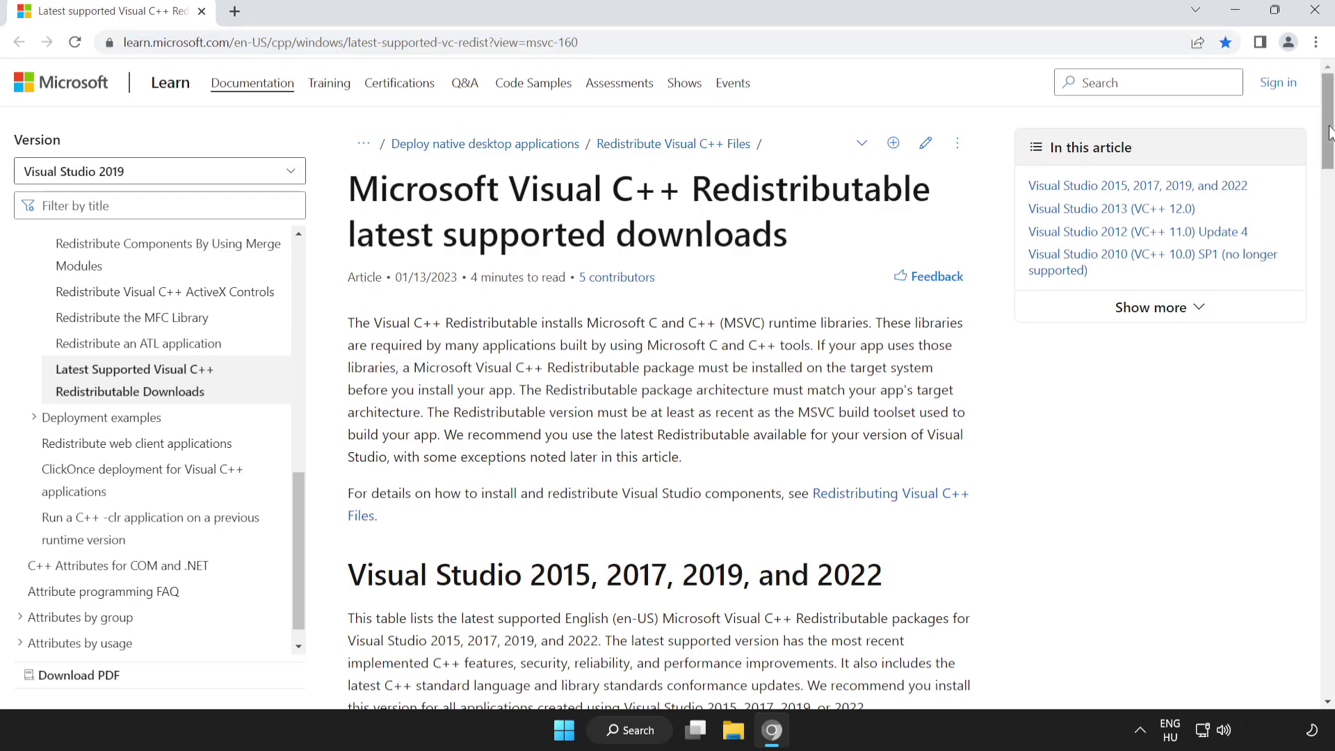
scroll(1332, 146, "down", 1)
left_click_drag(1332, 146, 1332, 200)
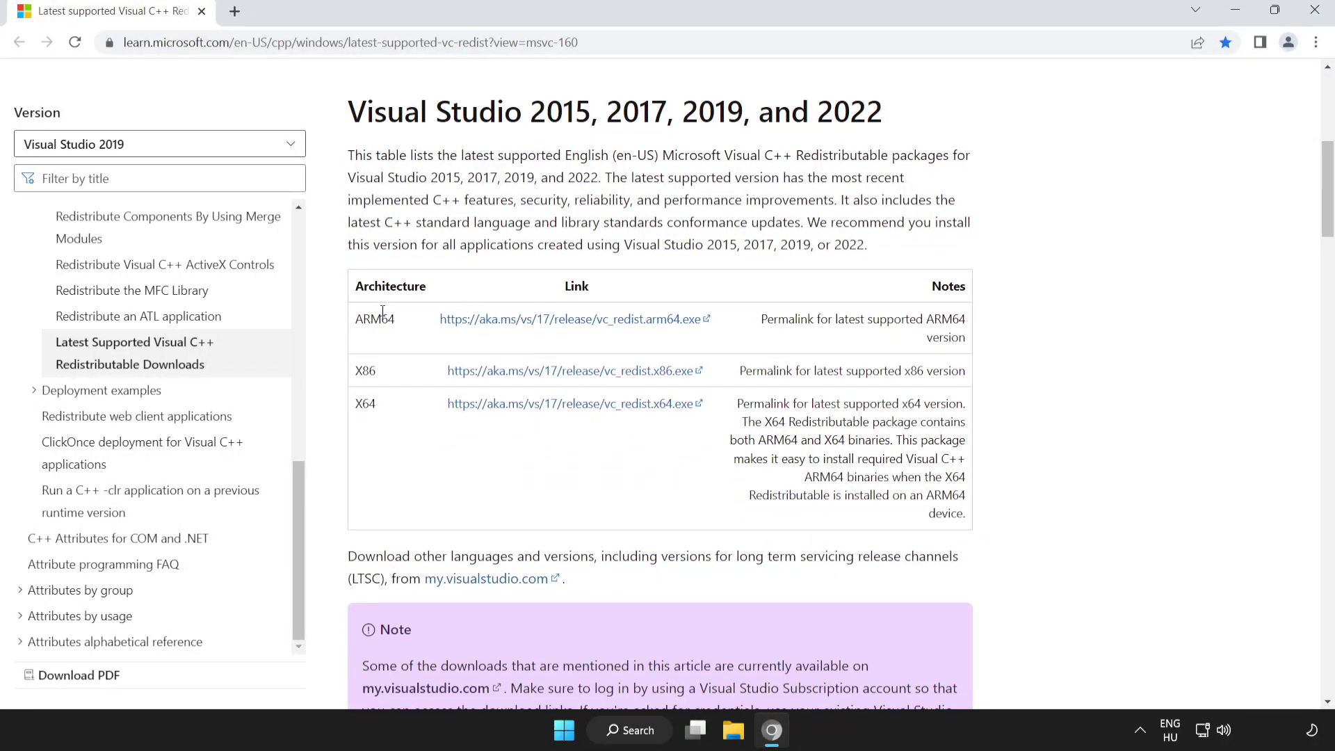
left_click_drag(354, 318, 862, 422)
left_click(862, 422)
left_click(546, 324)
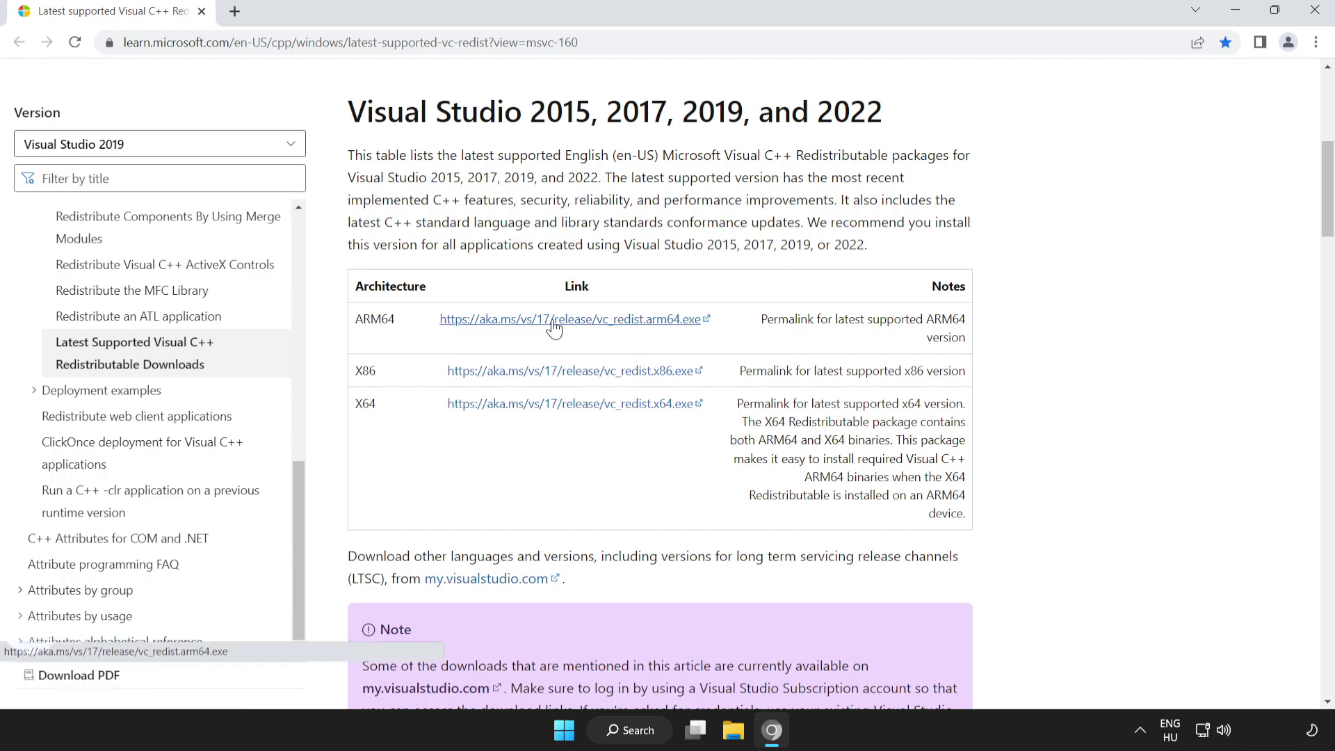
left_click(580, 376)
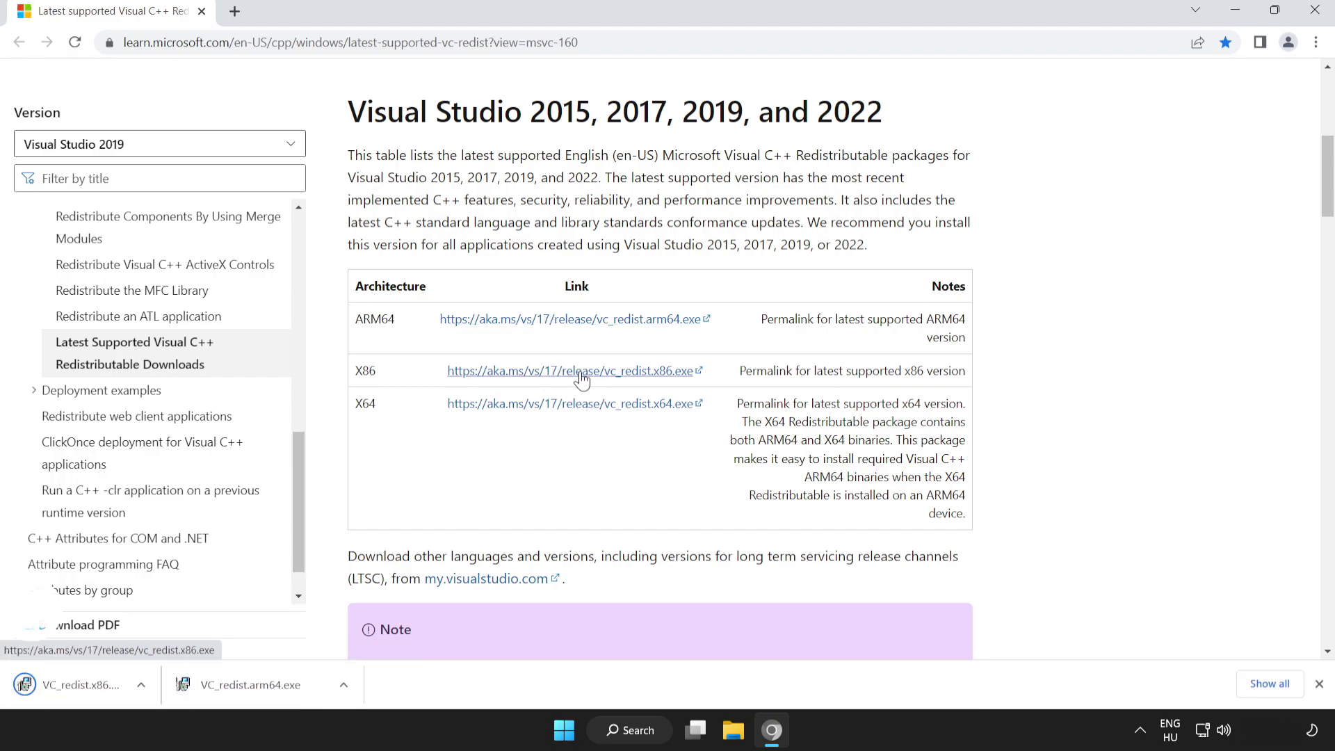
left_click(576, 412)
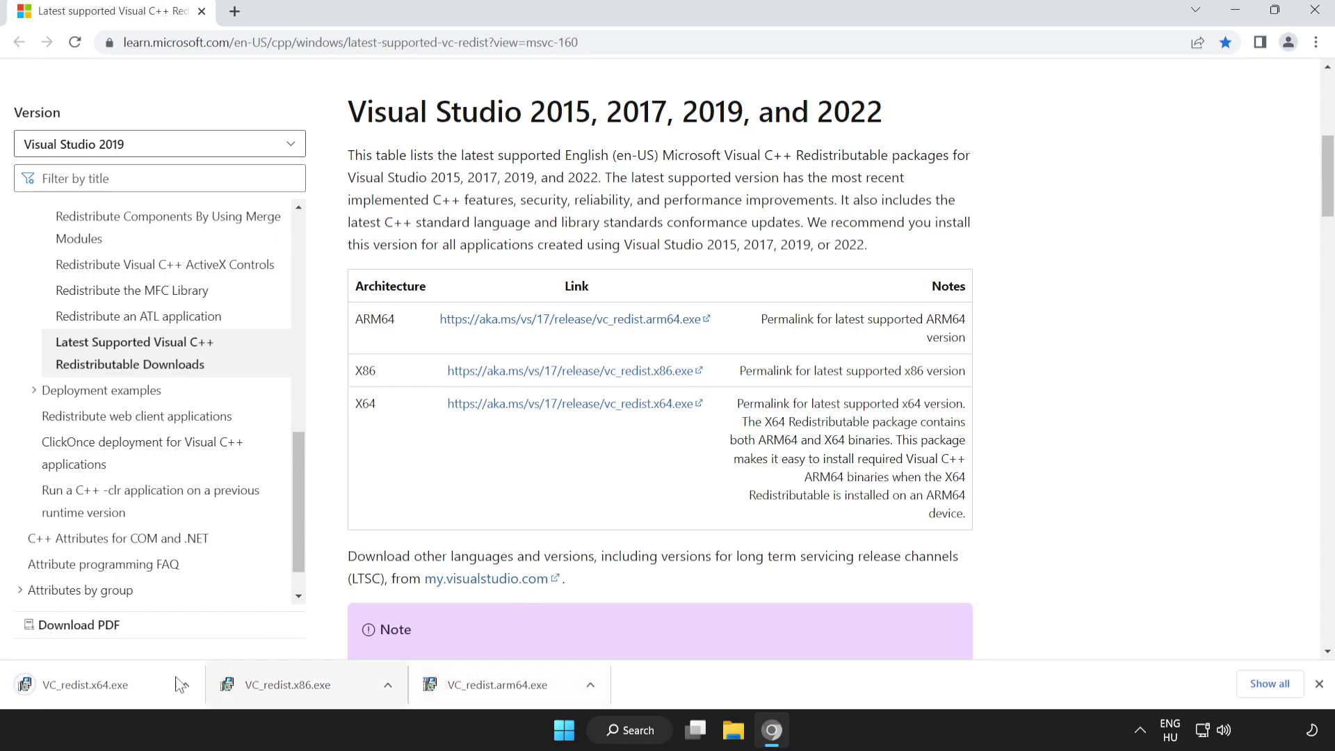
- Try to install VC_redist.arm64.exe, agreeing to the license terms, and close its setup window
left_click(512, 686)
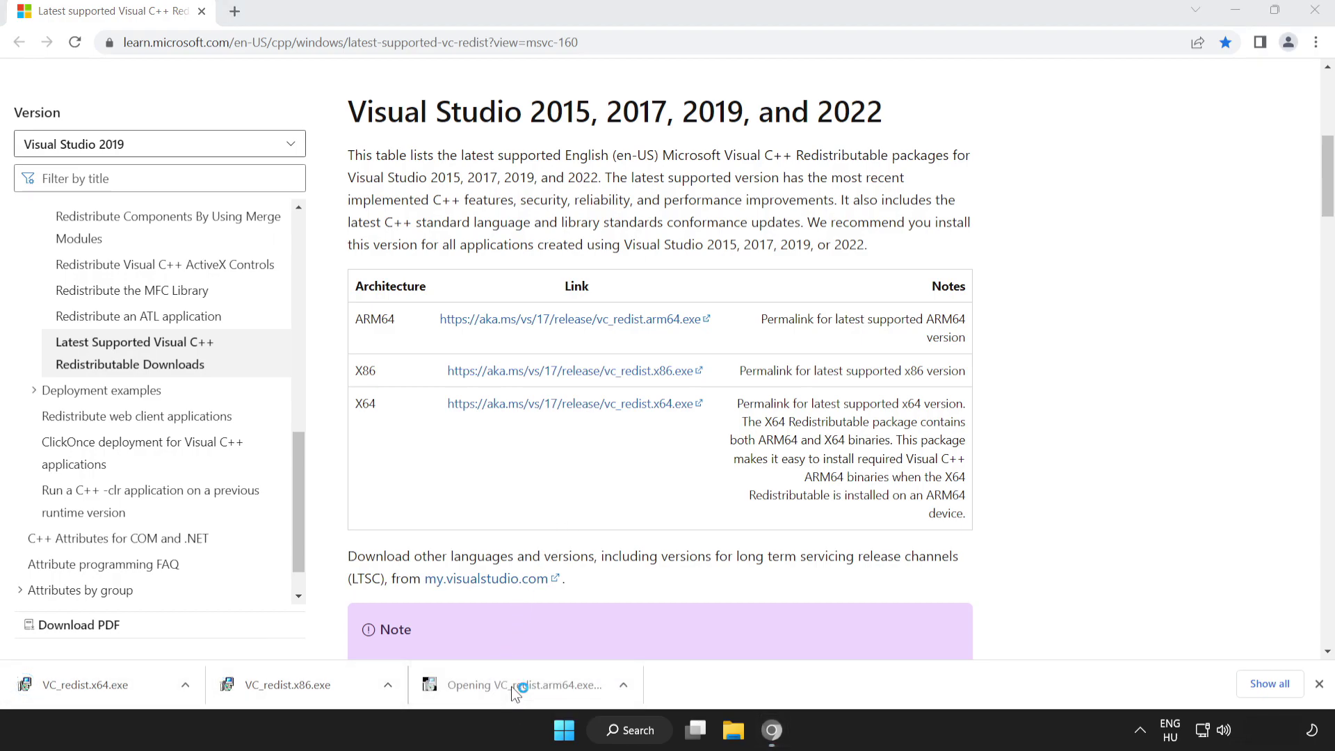
left_click_drag(857, 338, 859, 410)
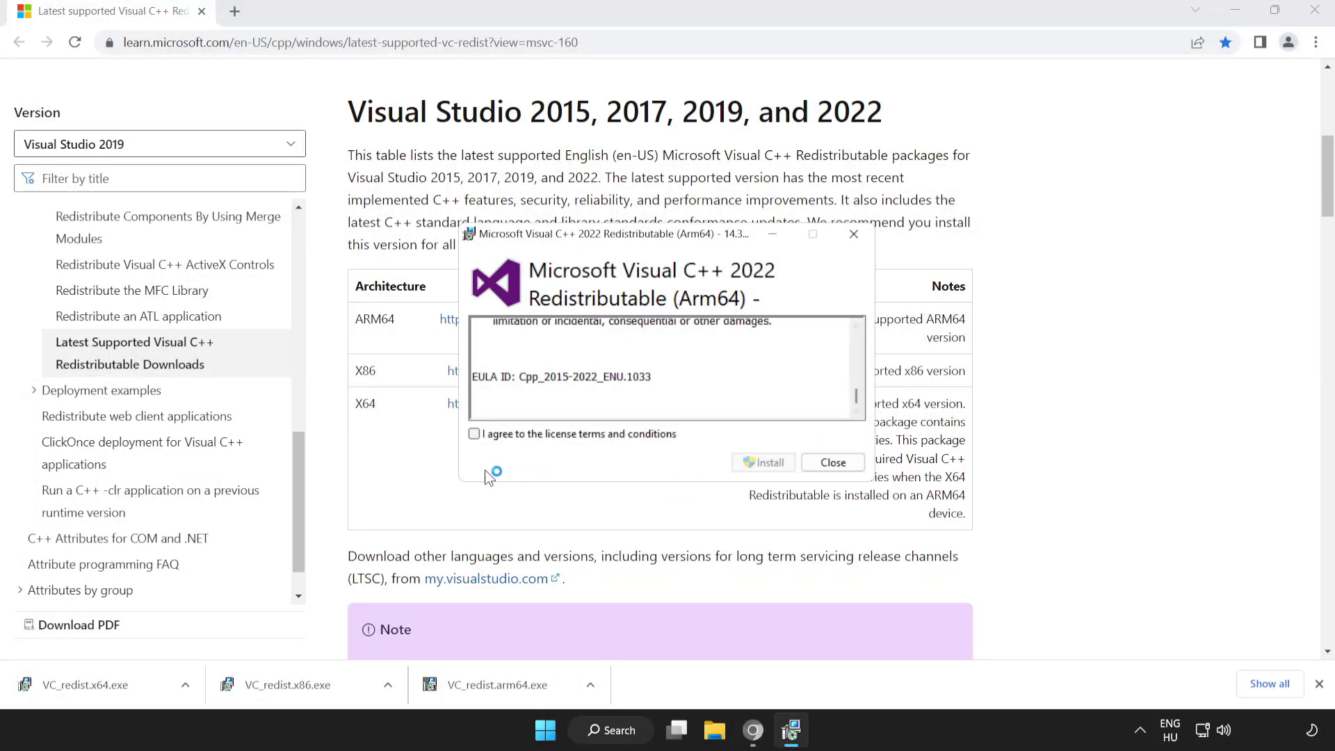
left_click(475, 434)
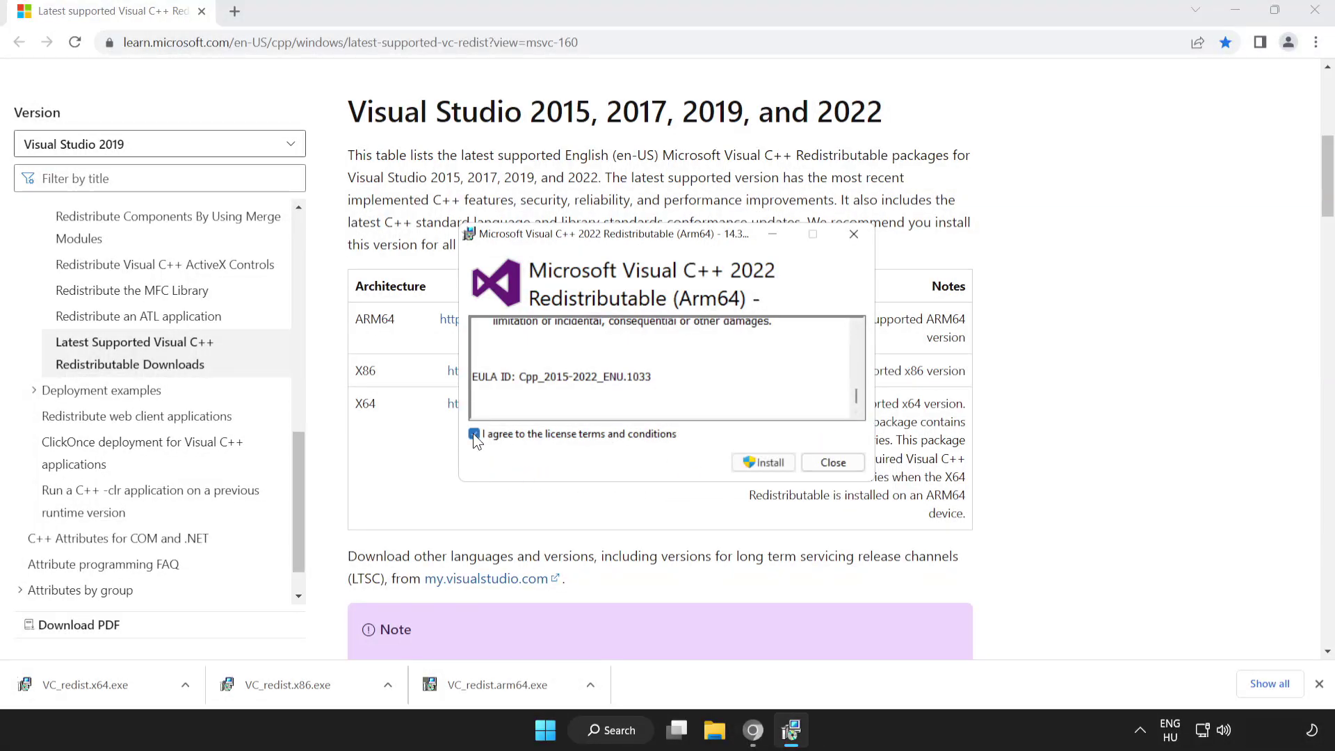
left_click(763, 464)
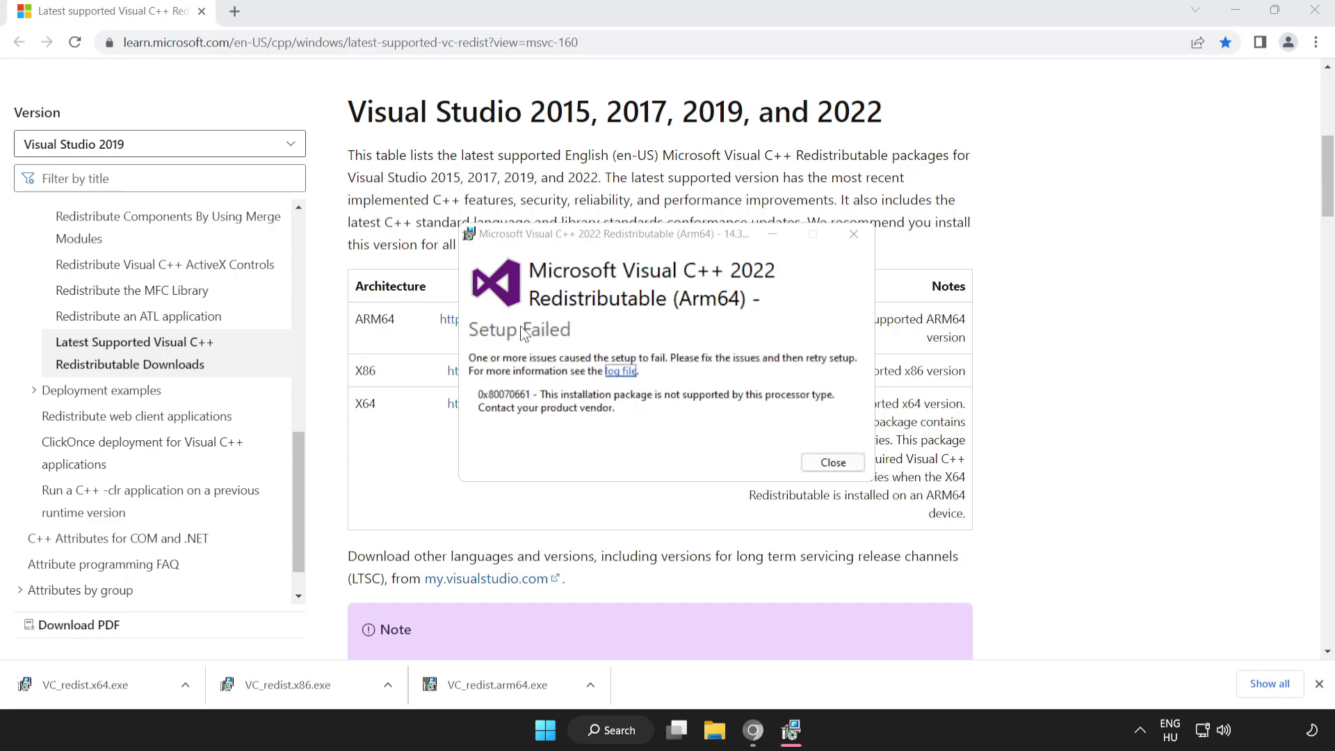
left_click(828, 463)
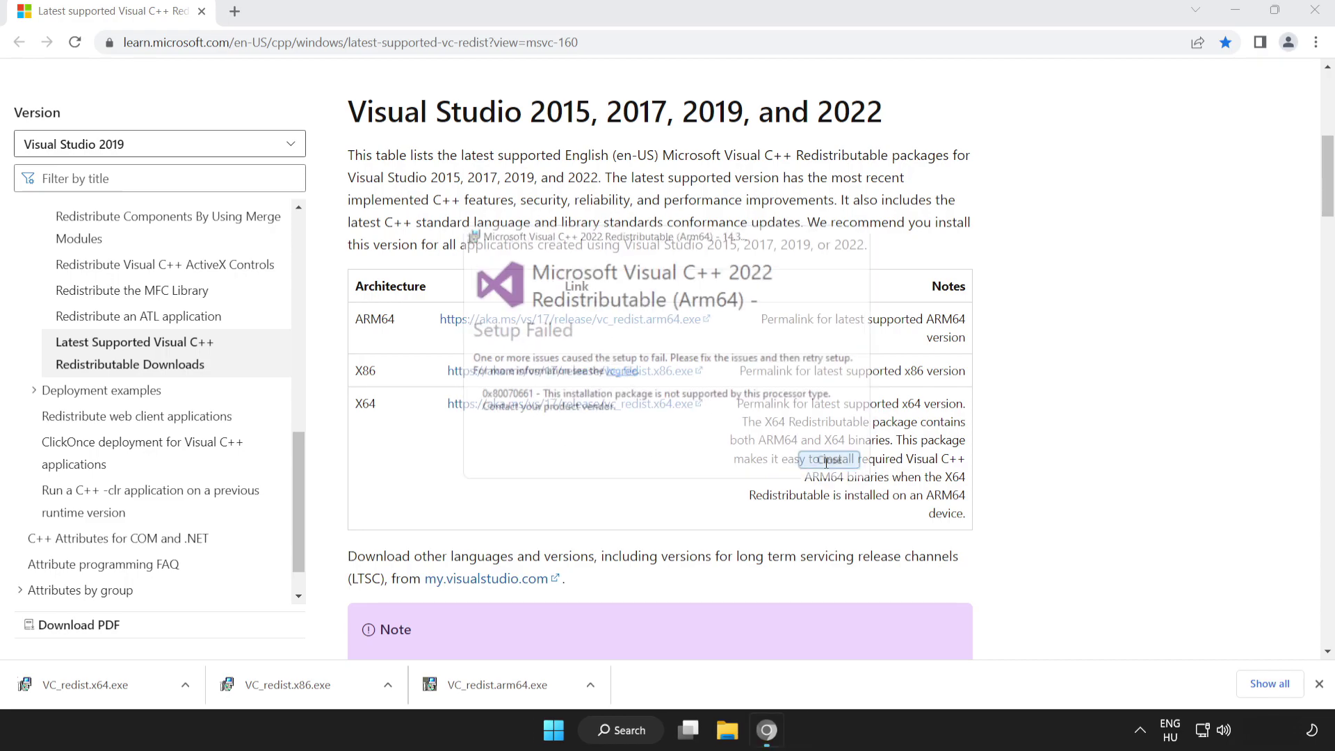
- Install the x86 and x64 Visual C++ 2015-2022 Redistributables, closing each setup without restarting
left_click(313, 687)
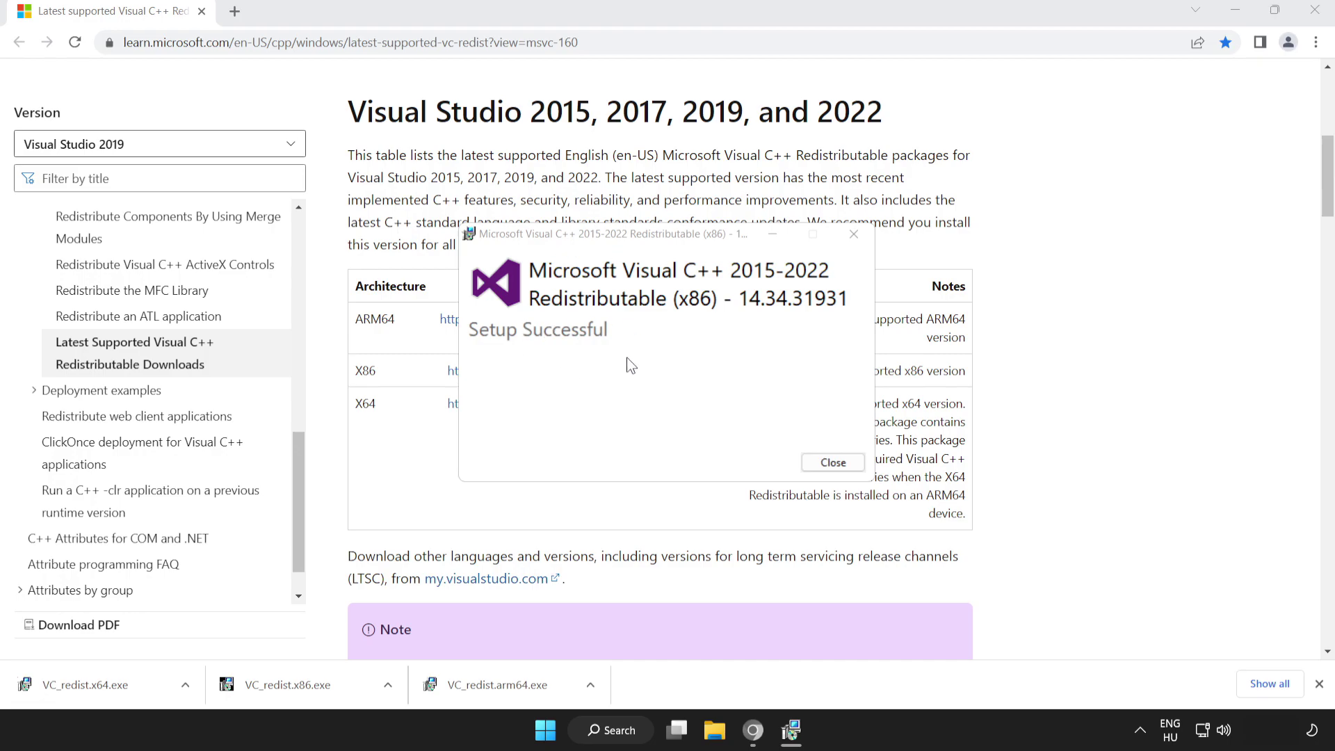
left_click(834, 464)
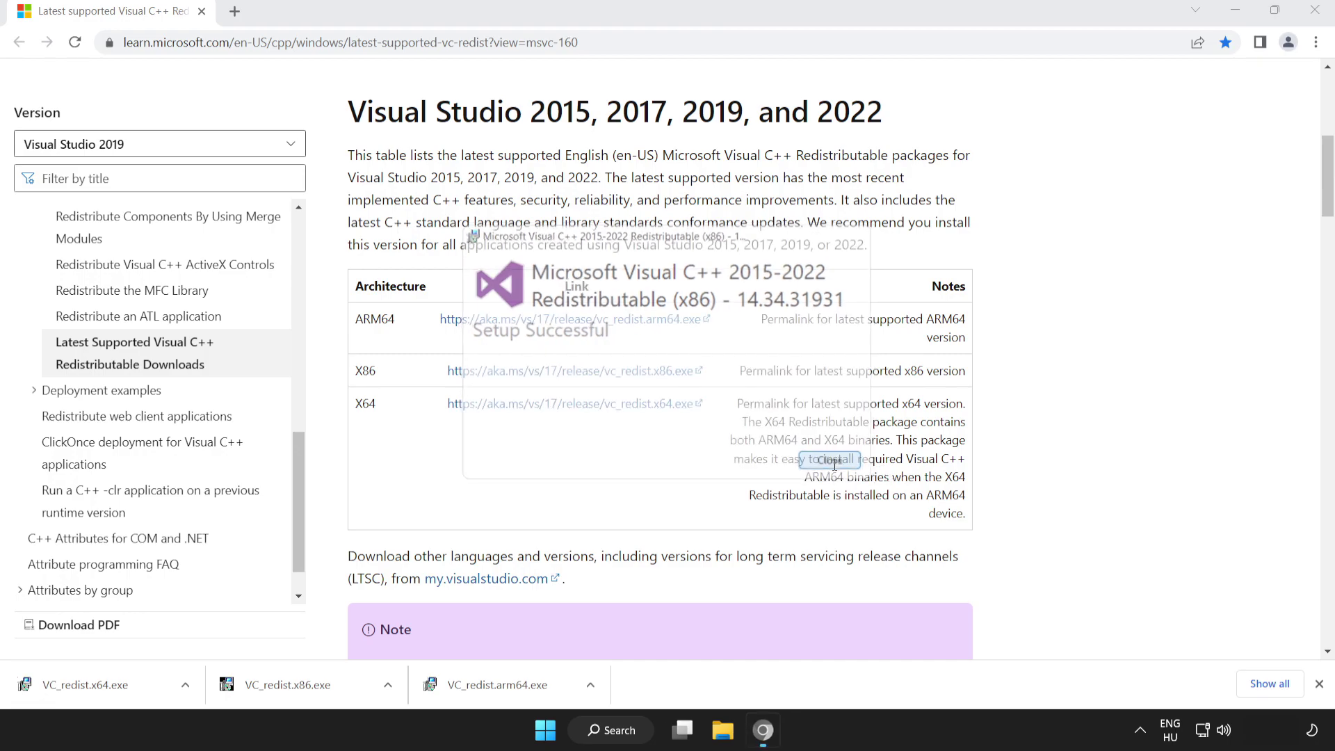
left_click(115, 687)
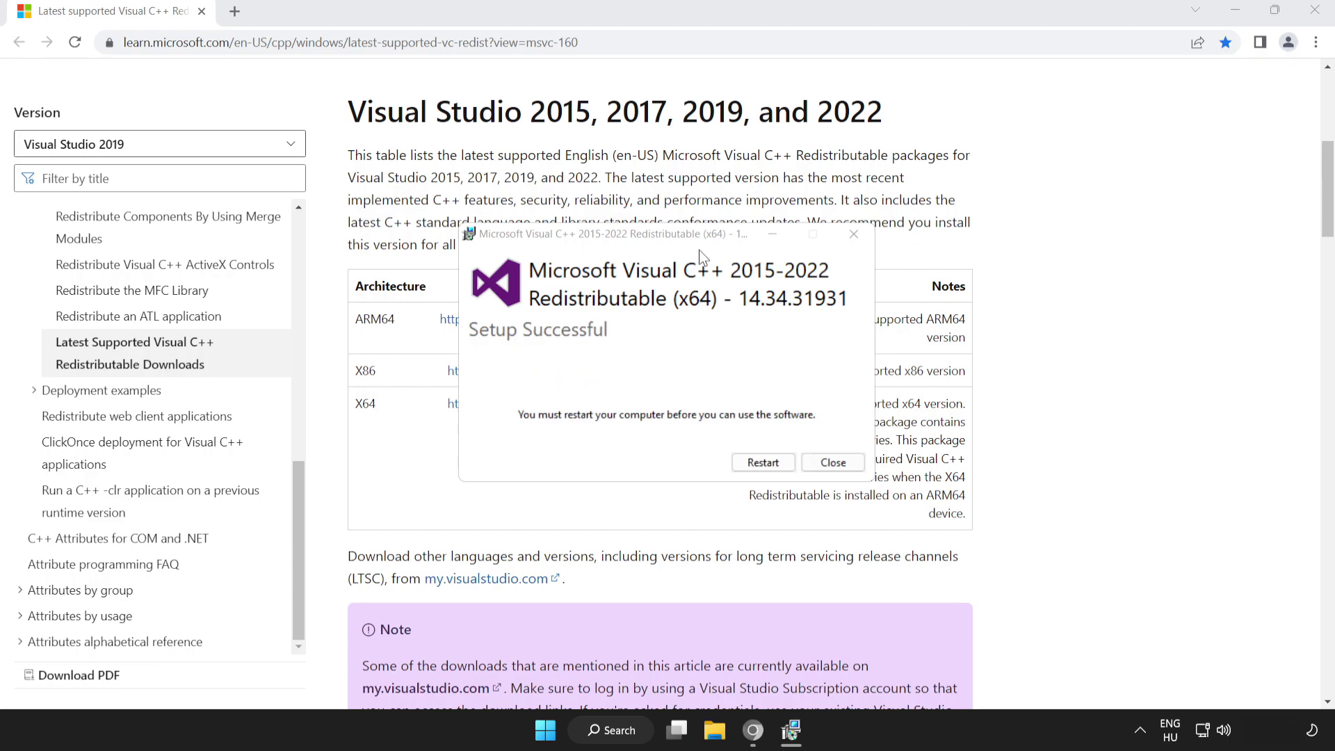
left_click(840, 465)
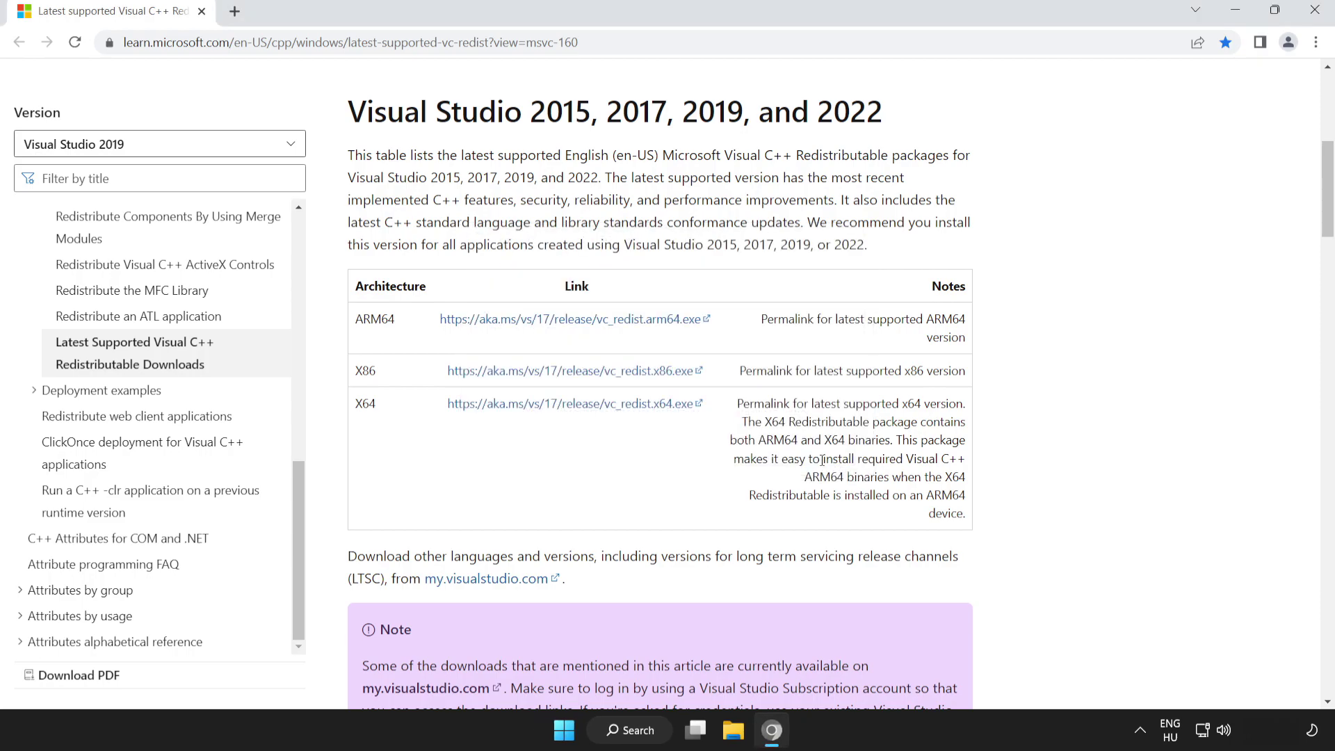
- Close the browser and open the computer's power options
left_click(1315, 13)
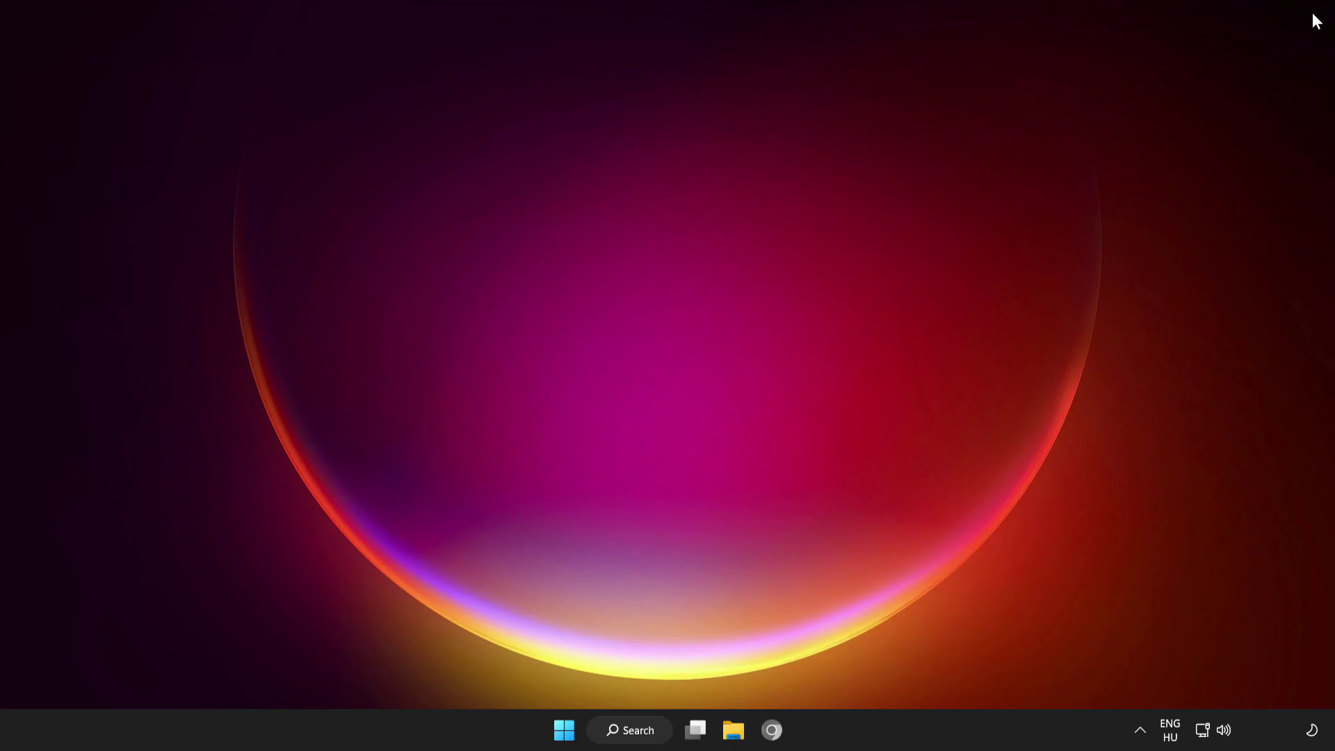
left_click(564, 729)
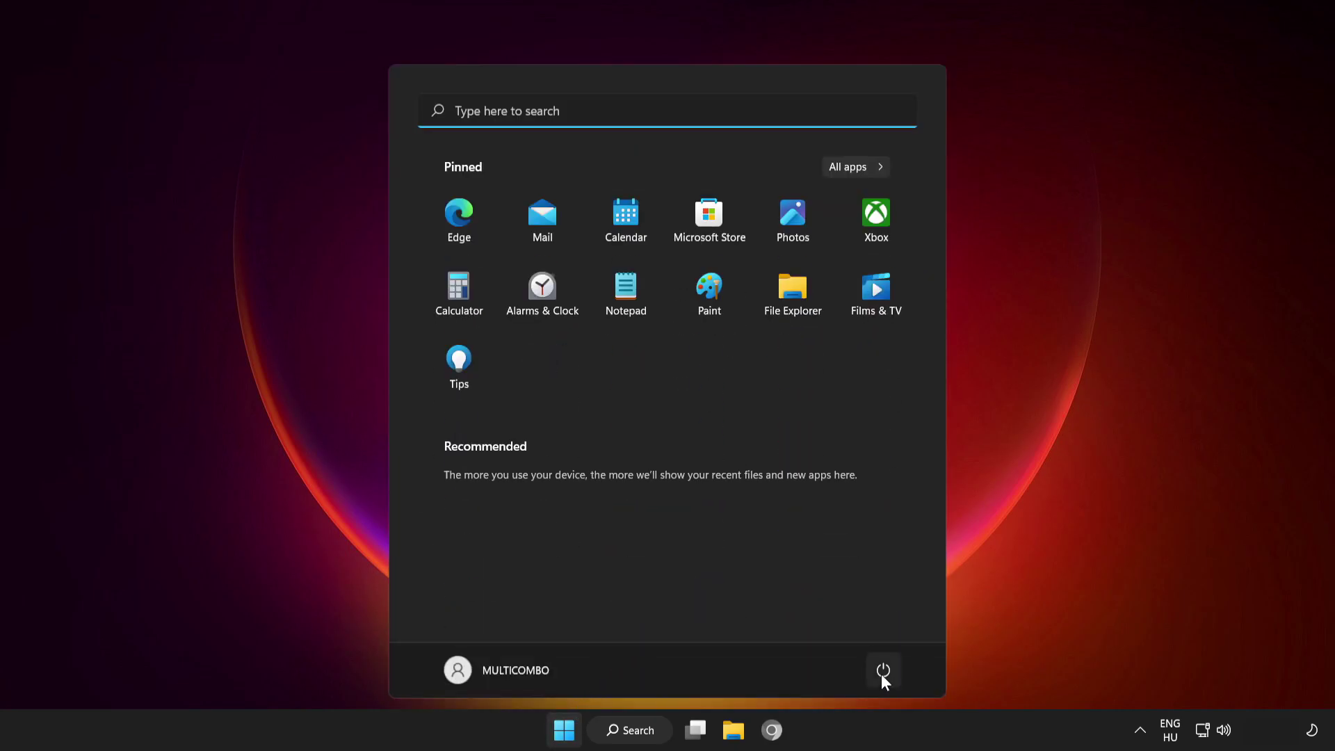
left_click(882, 674)
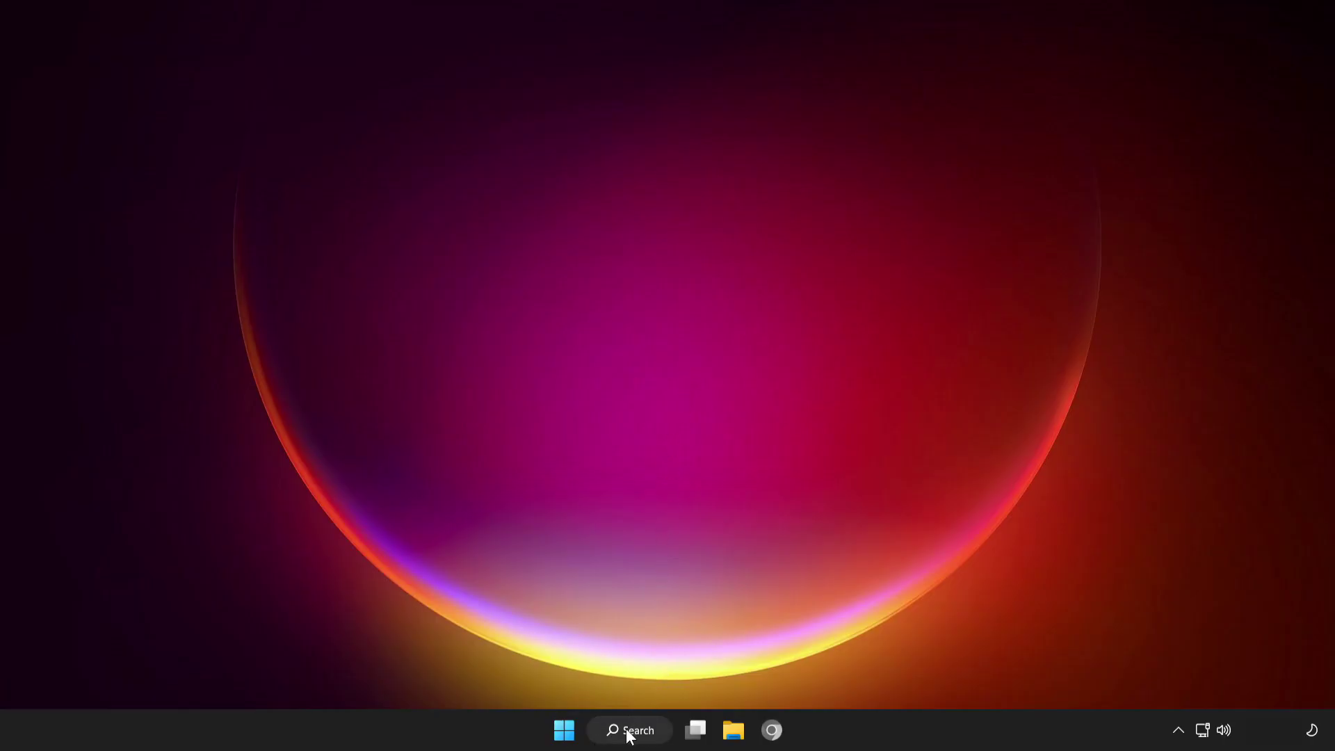
- Find Command Prompt by searching for "cmd" and run it as administrator
left_click(629, 729)
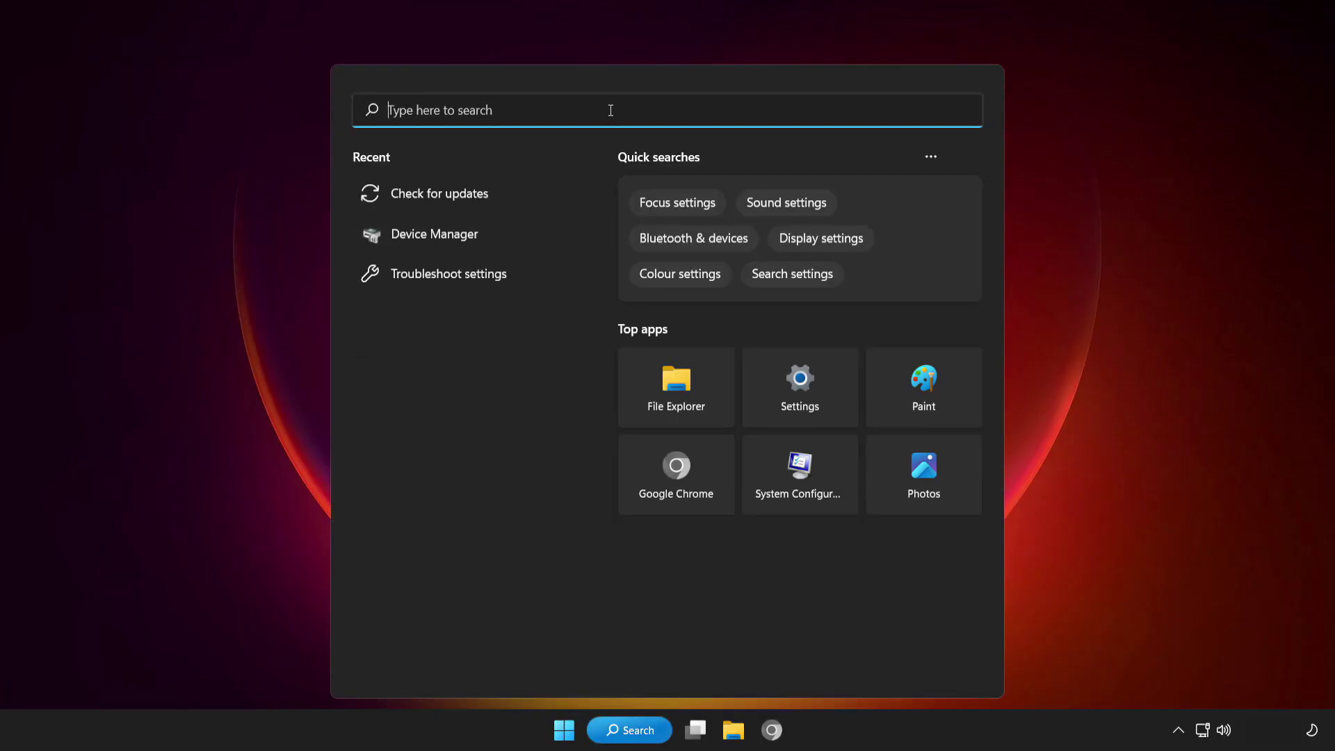
type("cmd")
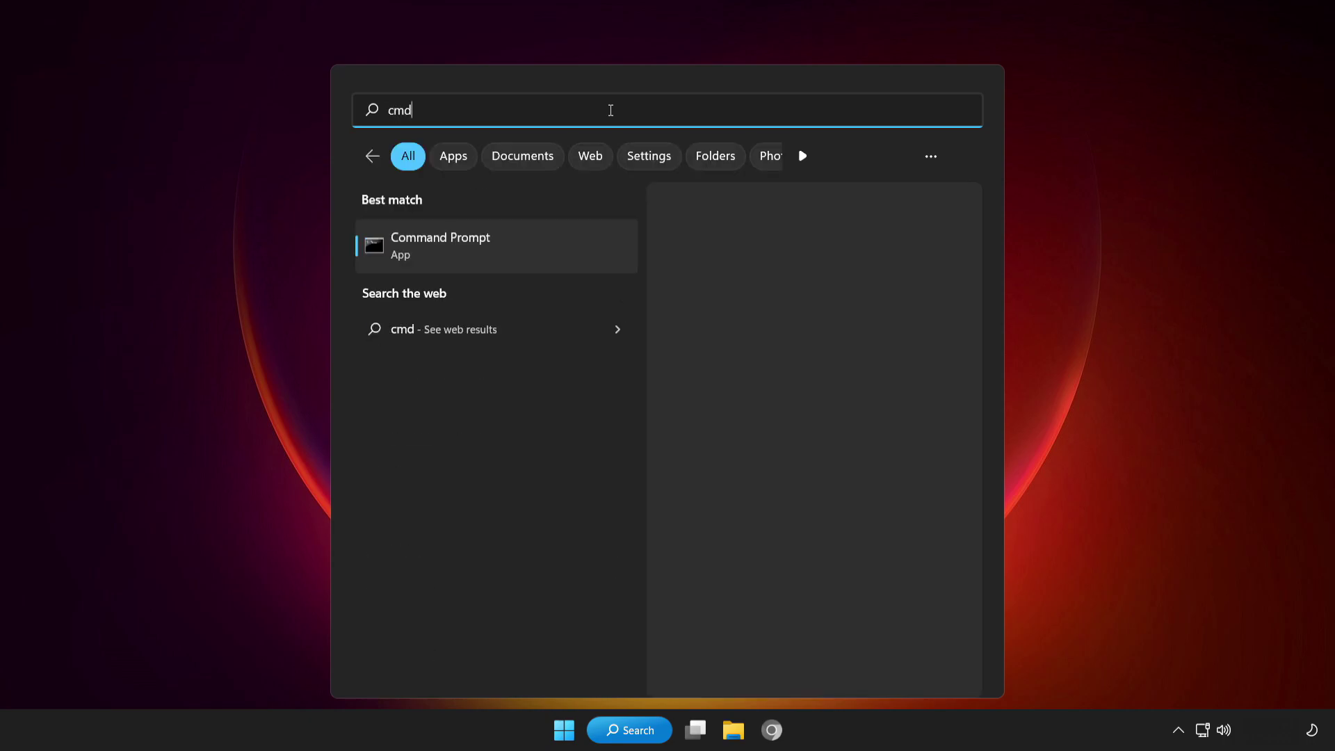
right_click(528, 248)
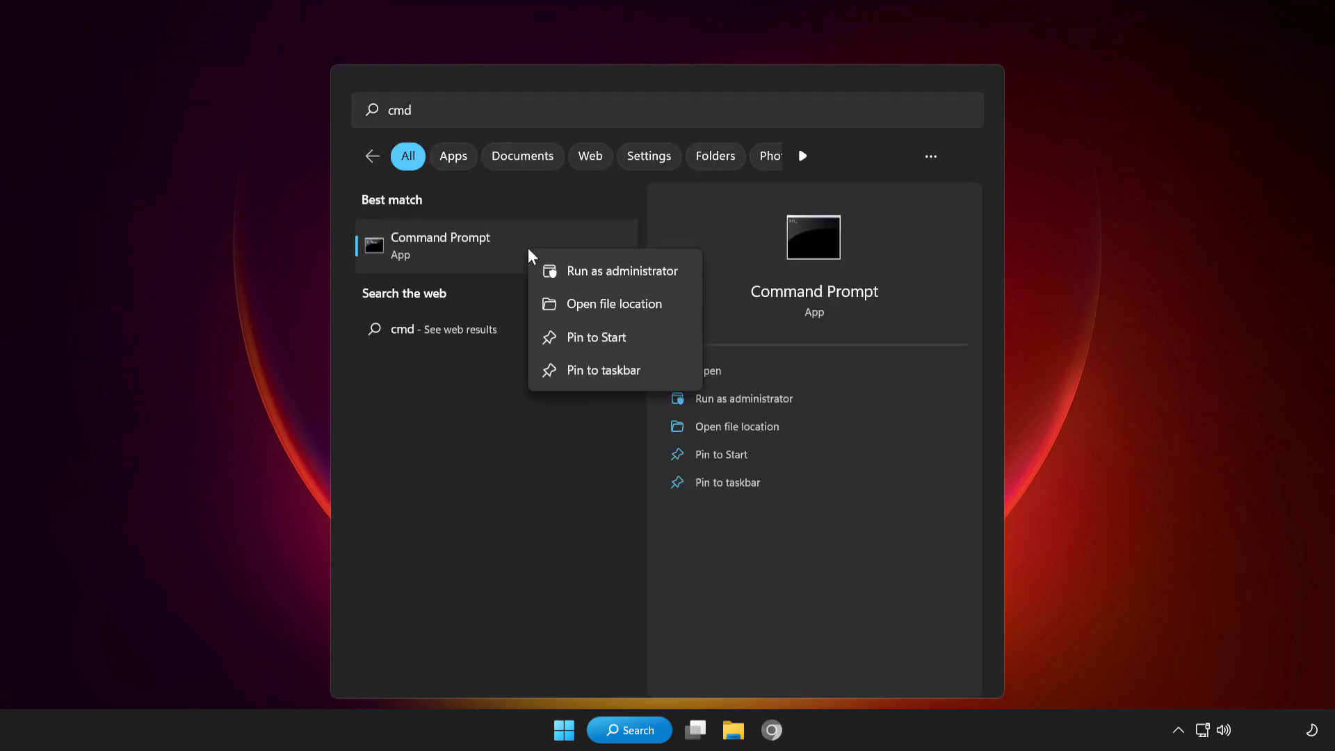
left_click(600, 272)
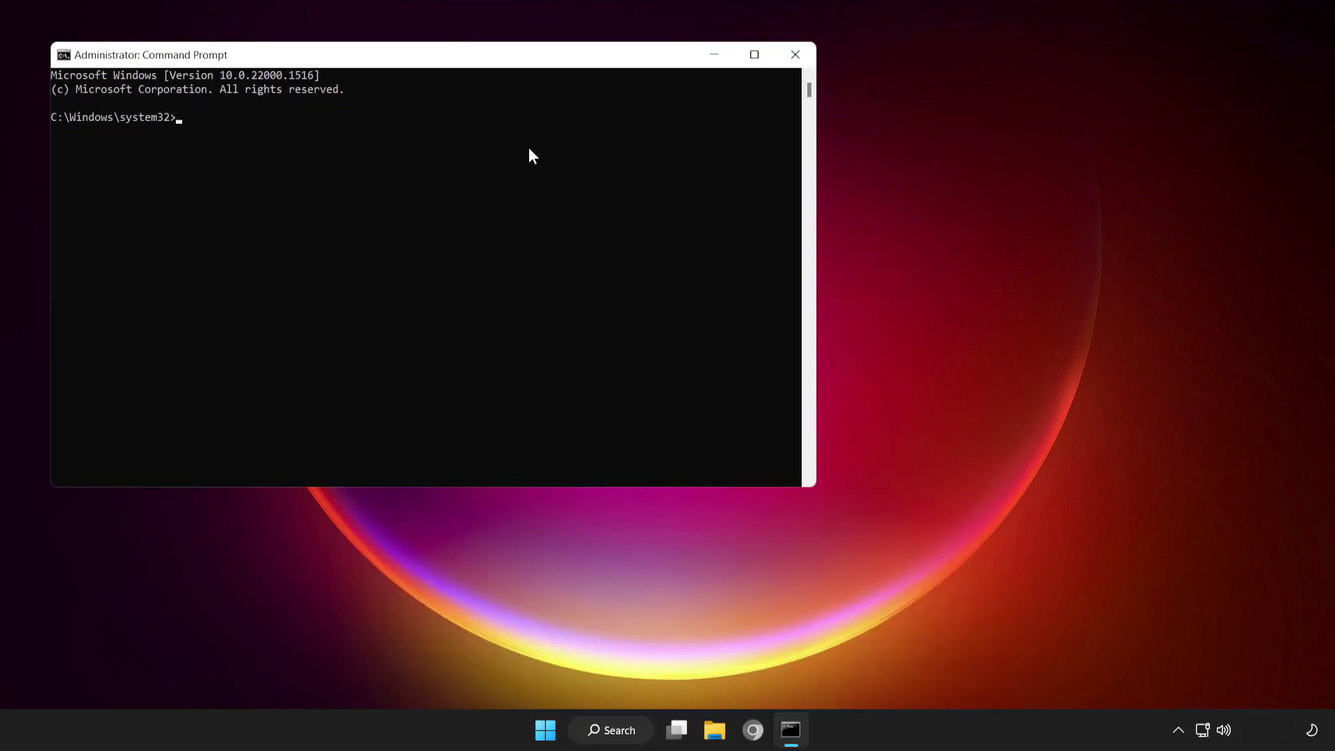
- Scan and repair the Windows system files with sfc /scannow, and close Command Prompt
left_click_drag(487, 60, 728, 135)
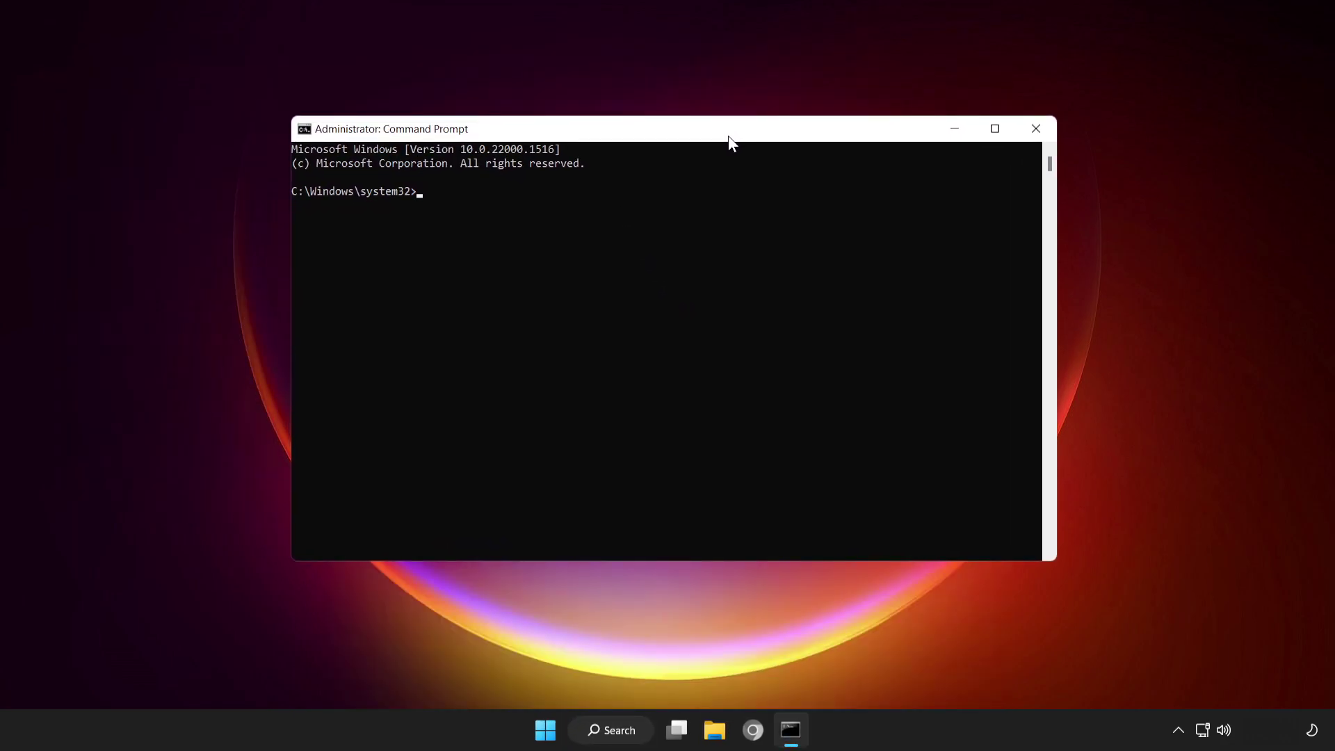
type("sfc /scannow")
key("Return")
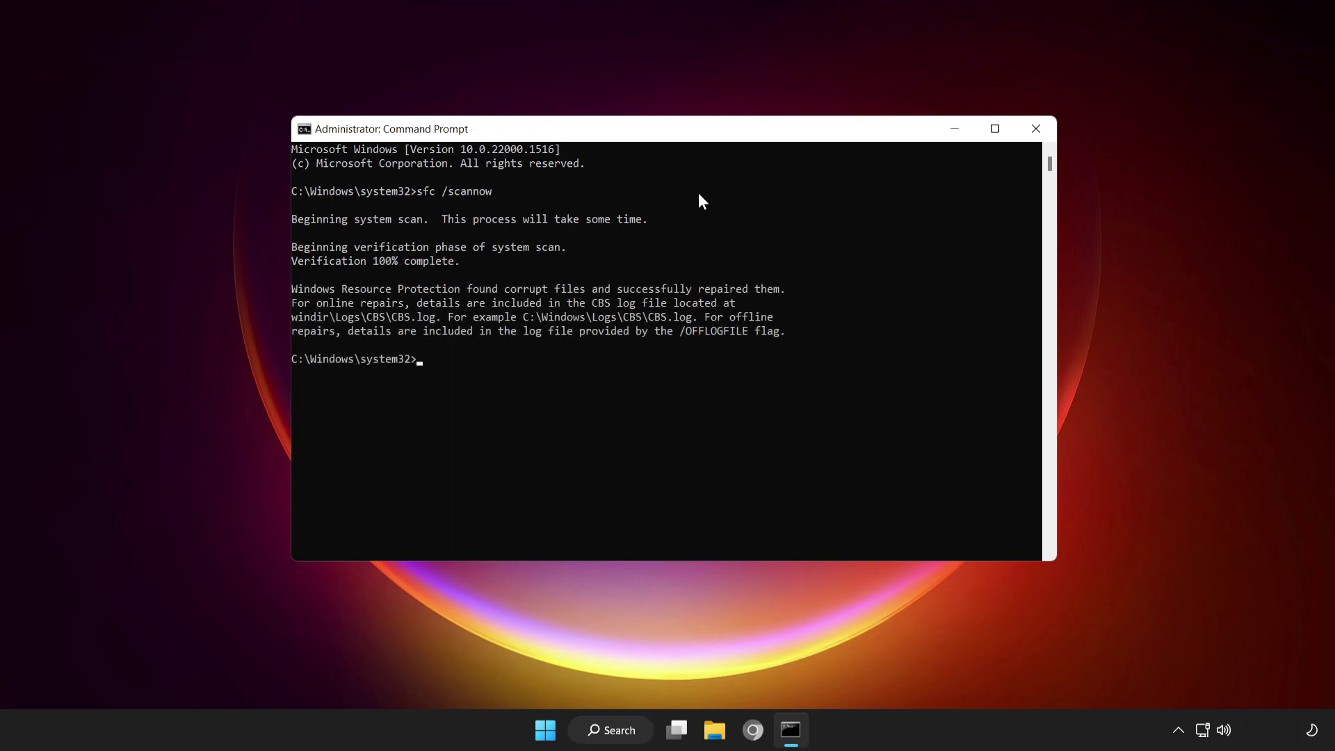
left_click(1037, 129)
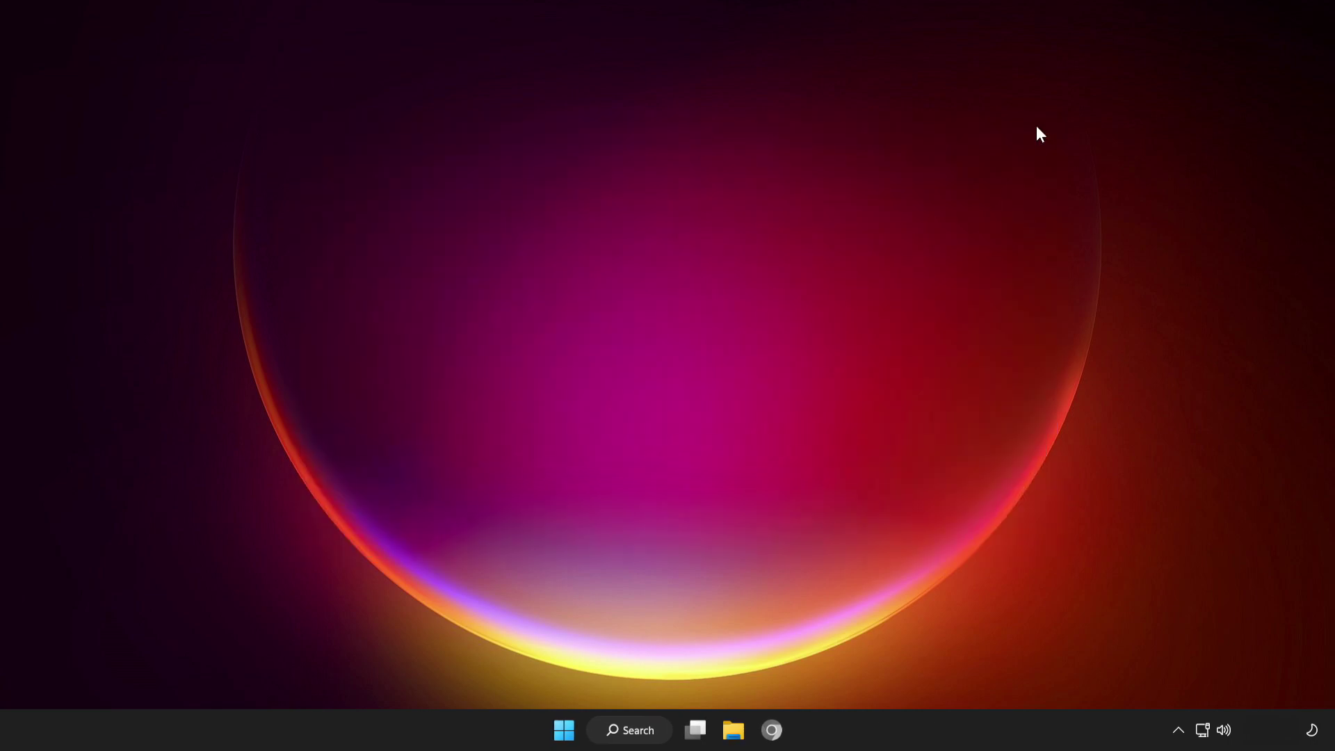
- Search for "windows security" and open the Windows Security app
left_click(638, 736)
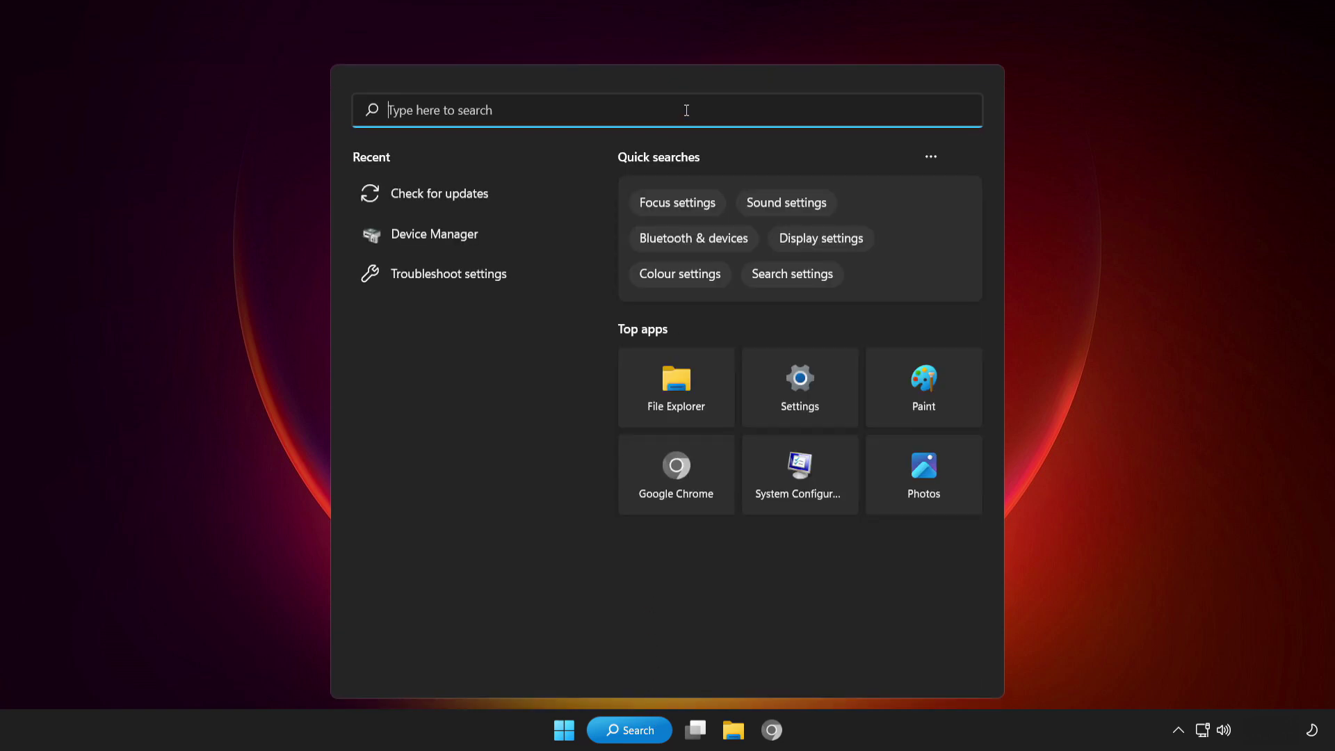
type("windows ")
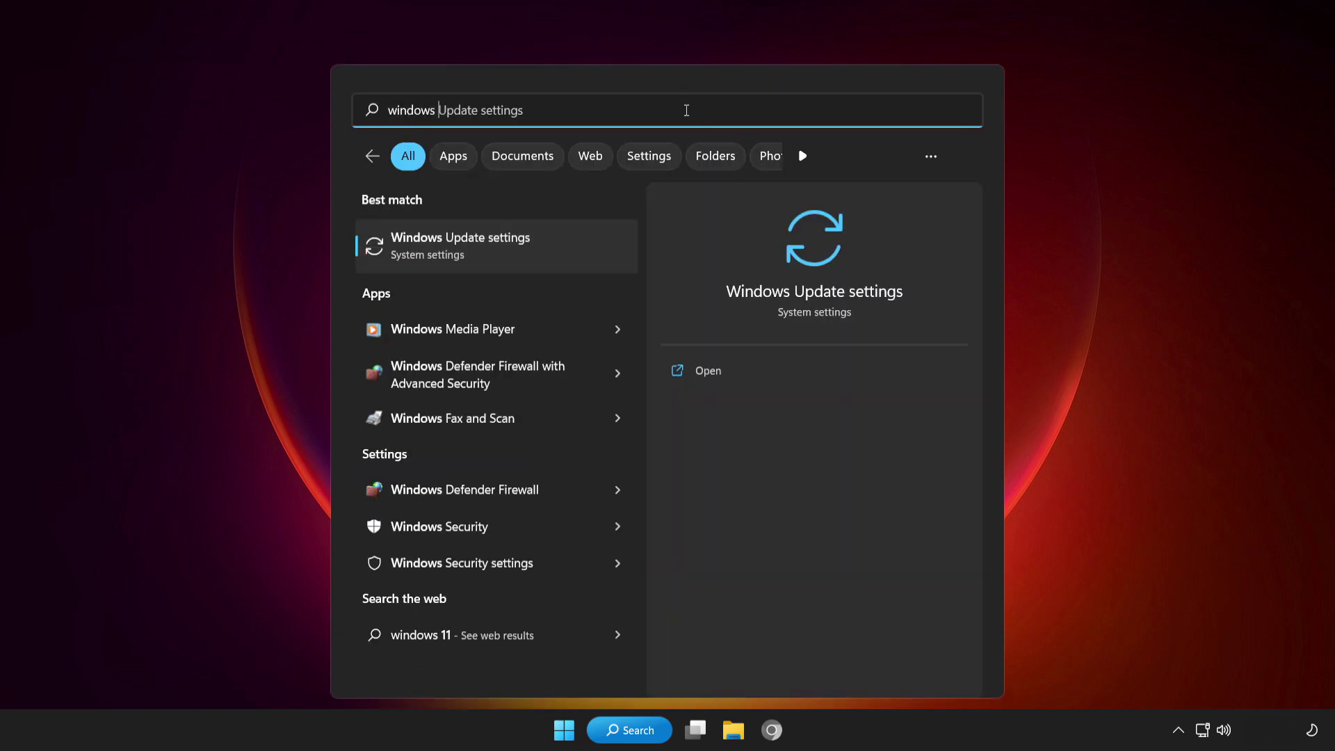
type("securi")
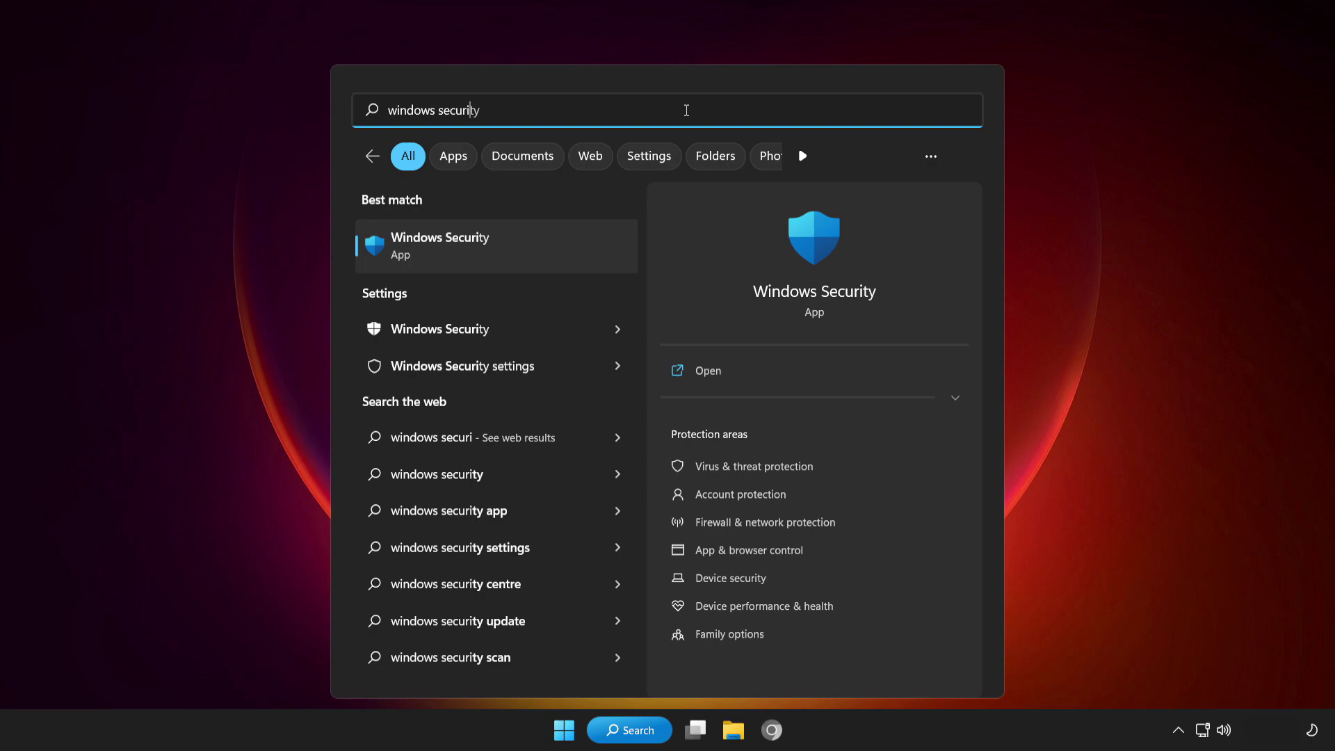
type("ty")
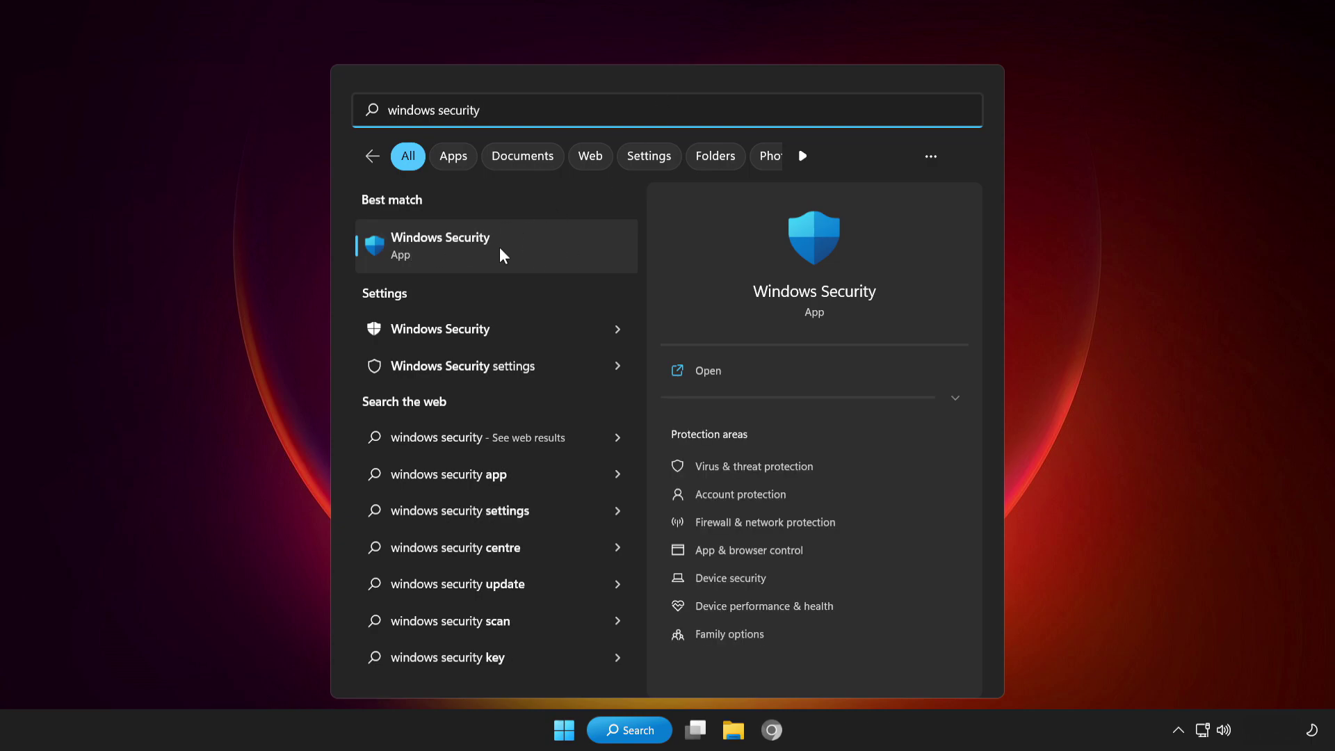
left_click(536, 242)
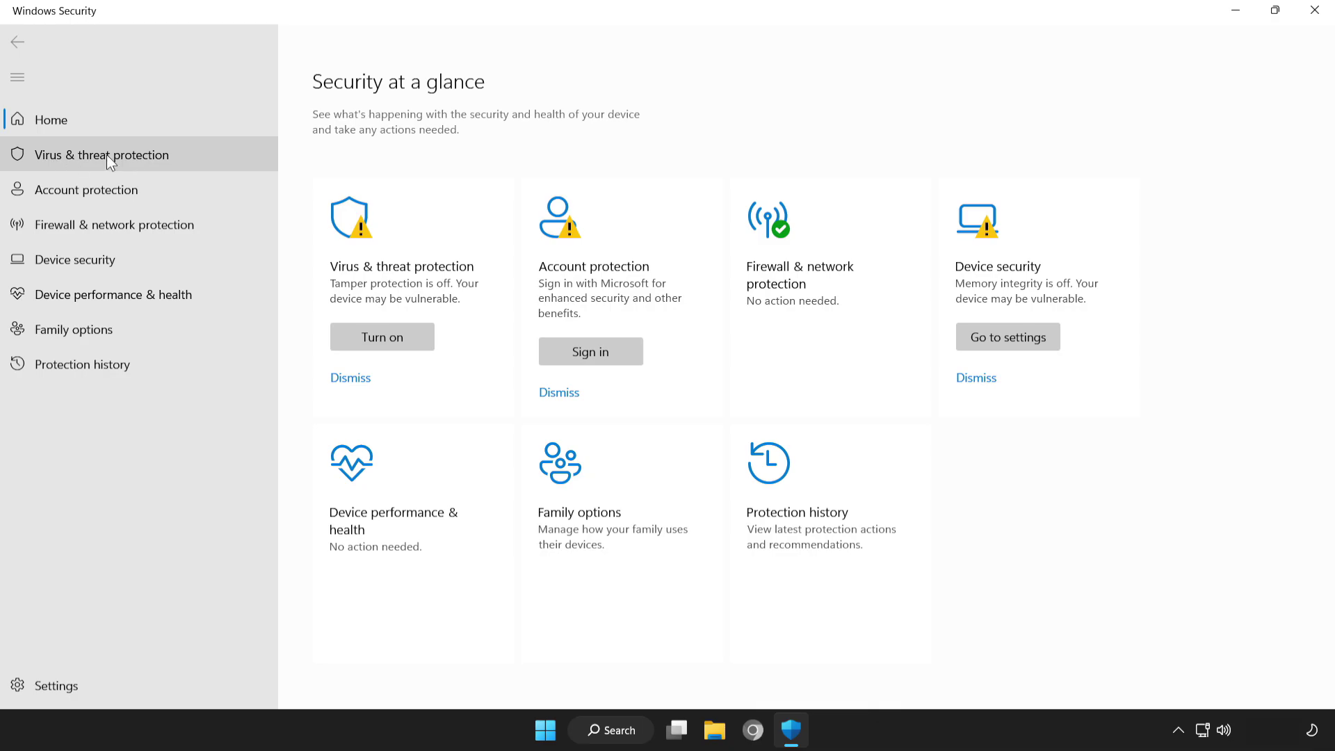
- Open the exclusions page for Microsoft Defender Antivirus within the virus and threat protection settings
left_click(186, 155)
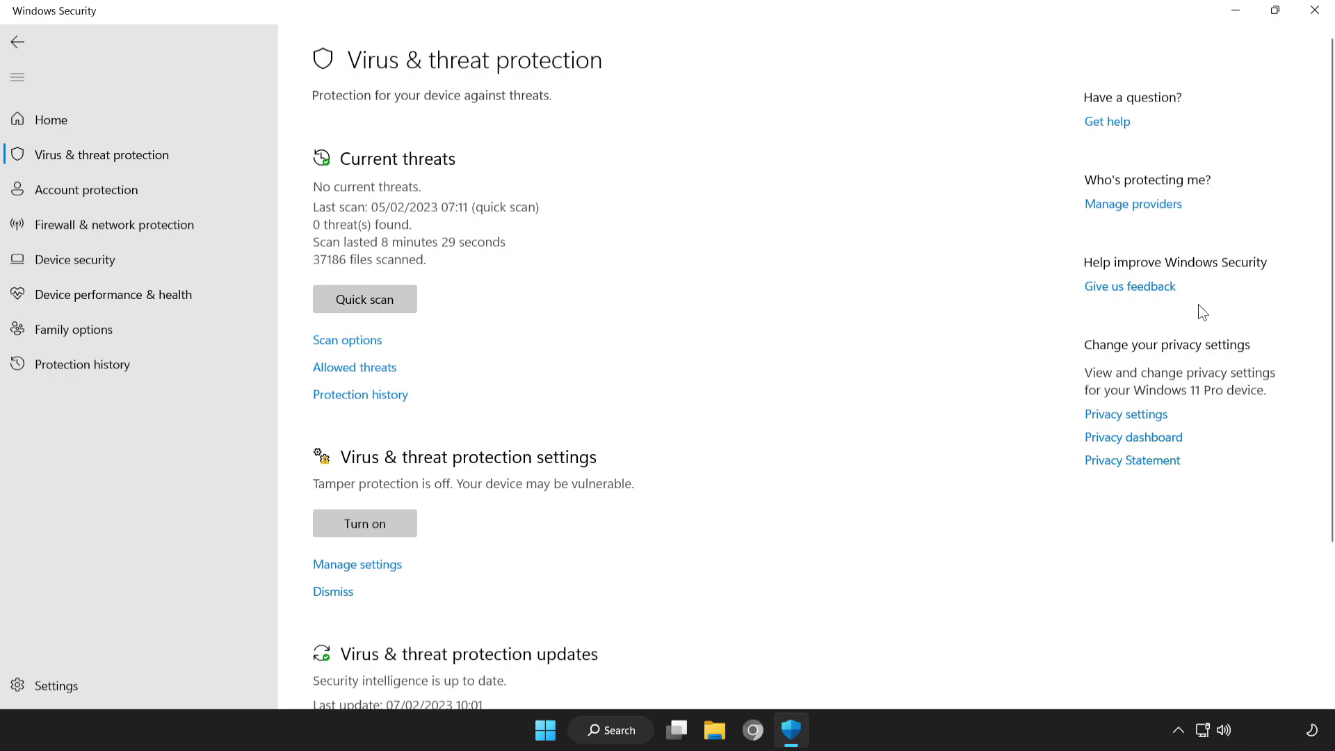
scroll(1333, 359, "down", 2)
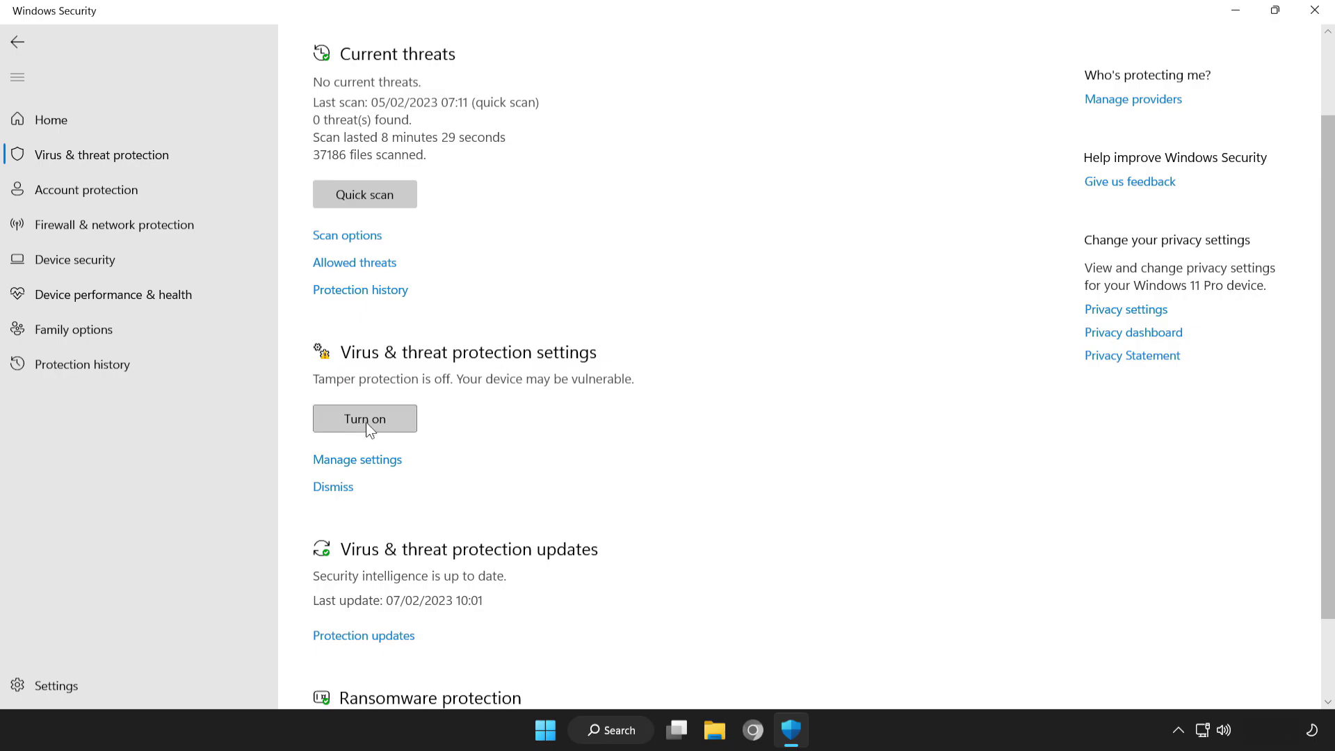
left_click(370, 461)
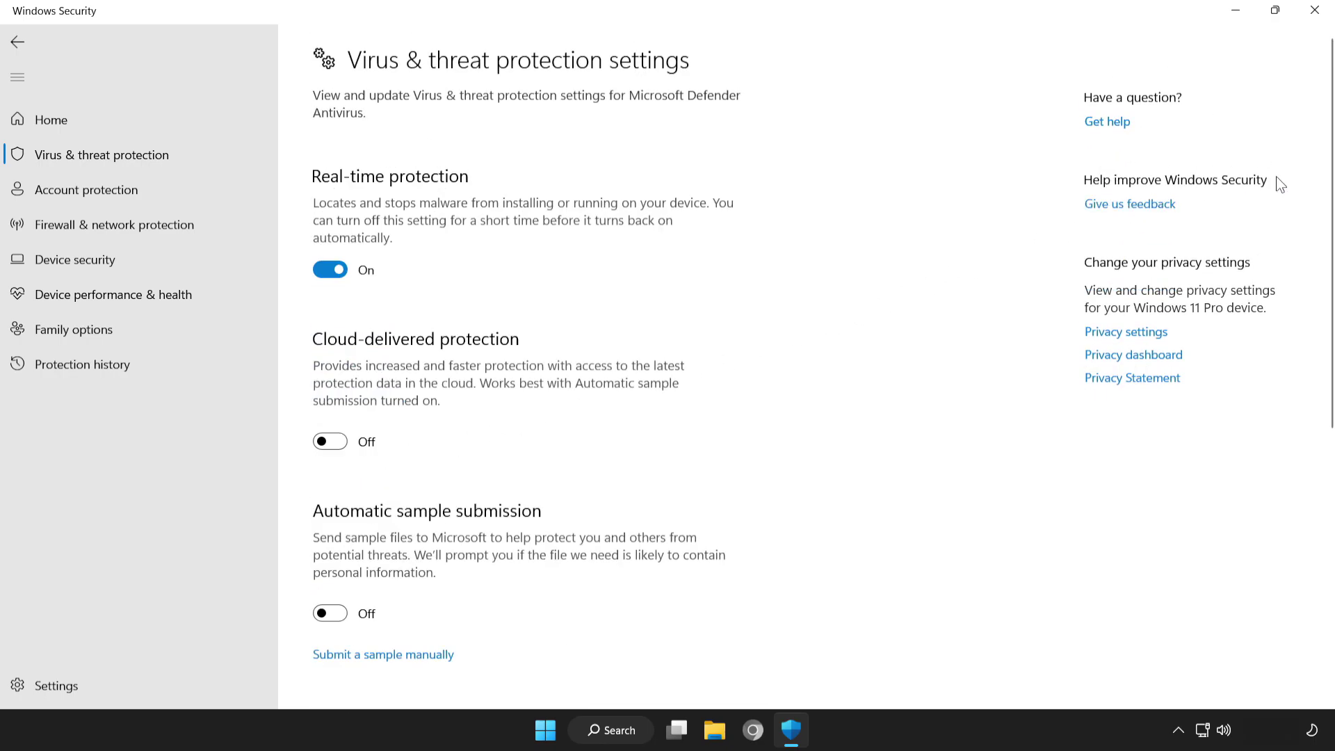
left_click_drag(1330, 177, 1330, 497)
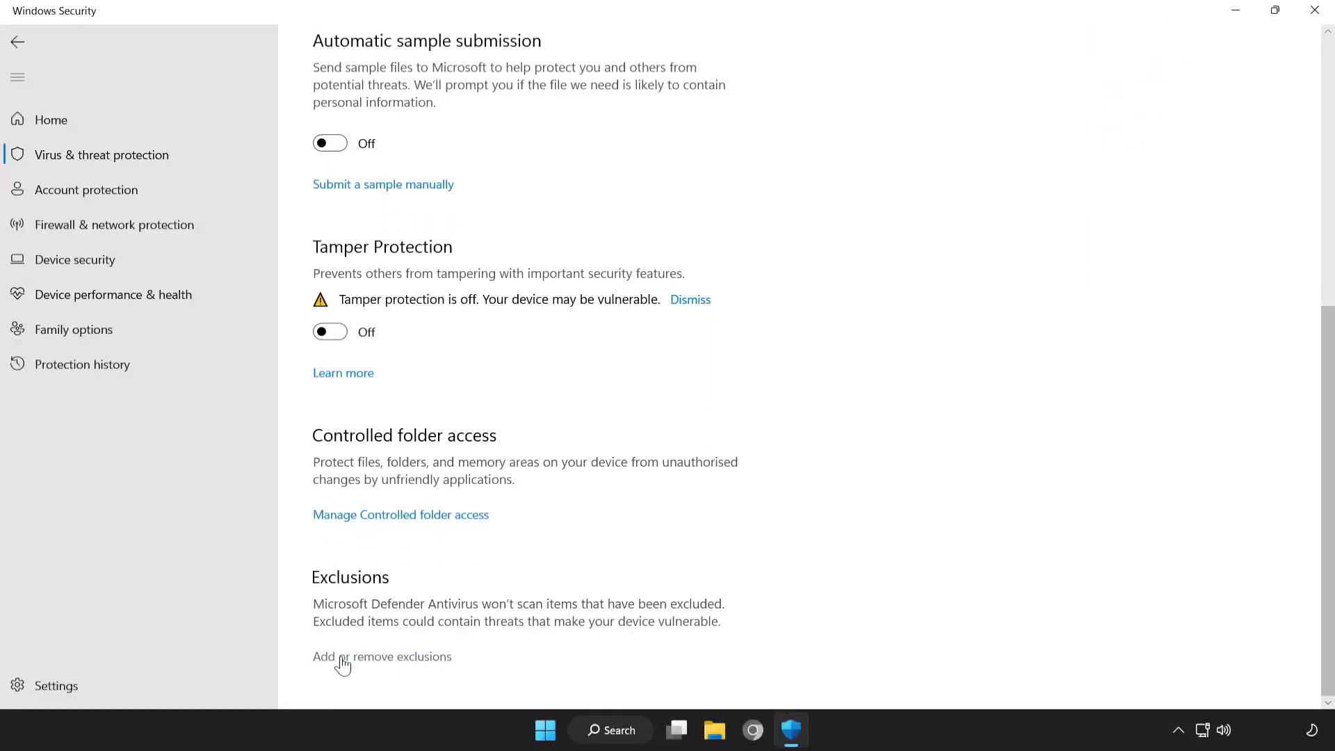
left_click(401, 661)
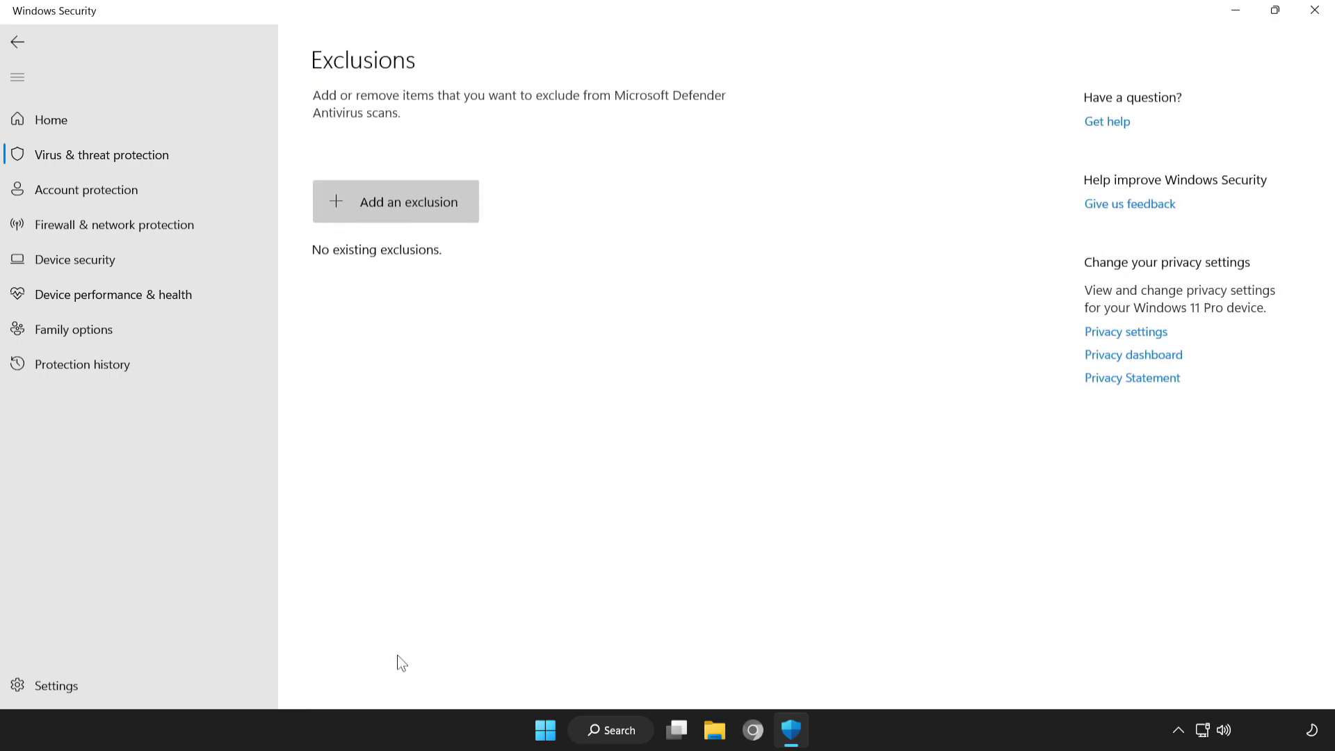
- Add a file exclusion for the NOT WORKING APP shortcut in the NOT WORKING APP folder under Program Files (x86)
left_click(386, 205)
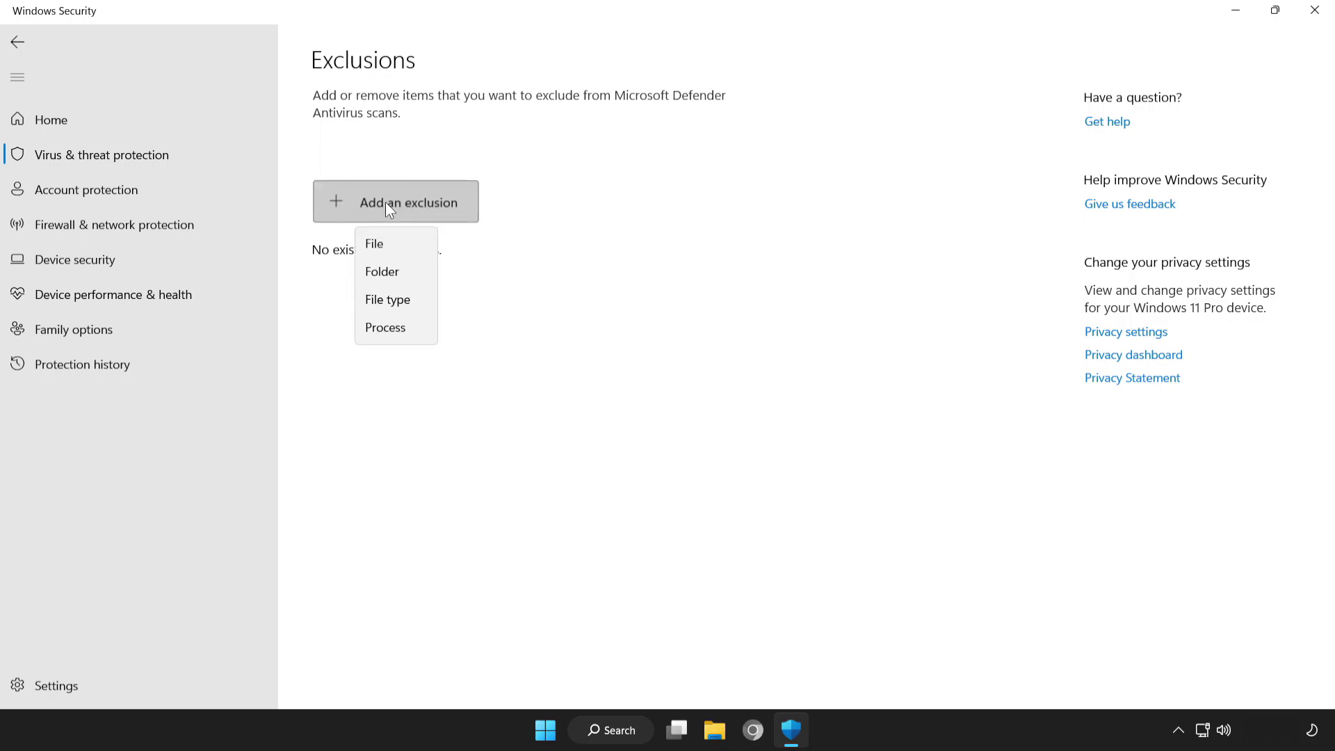
left_click(406, 244)
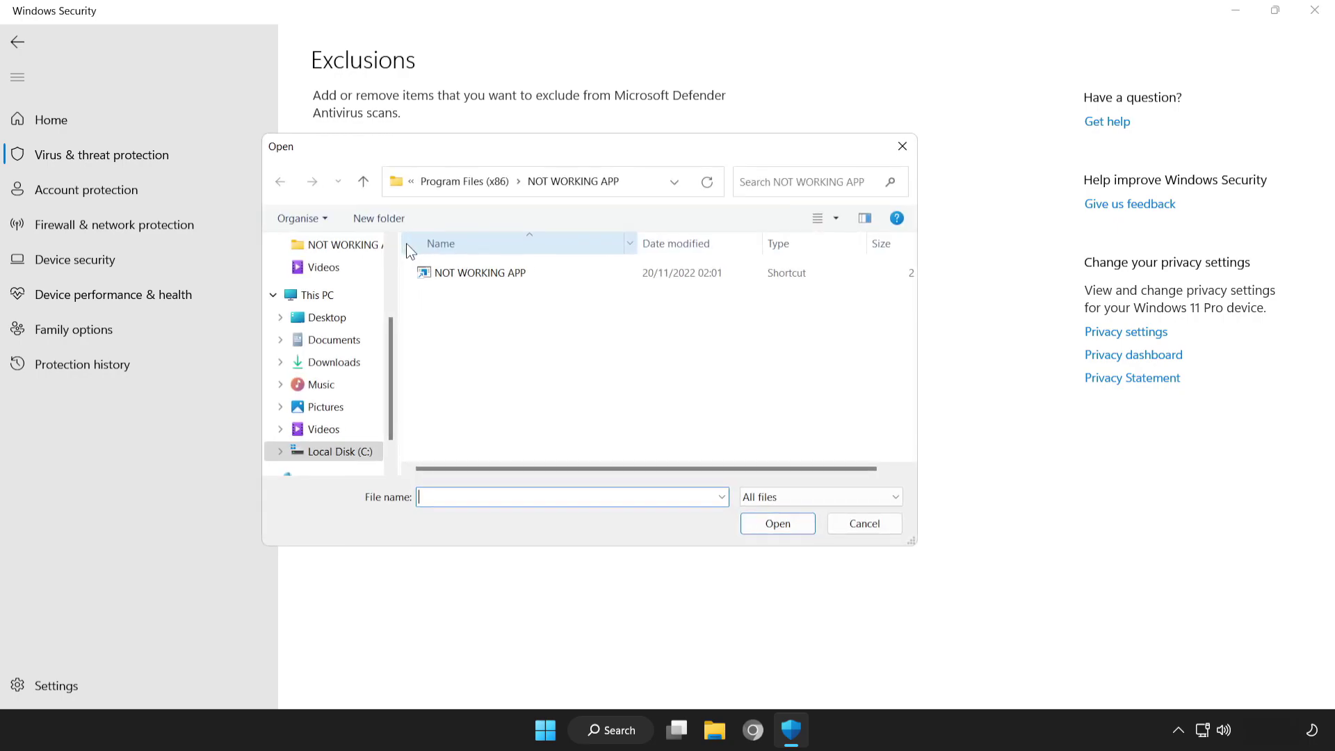
left_click(426, 272)
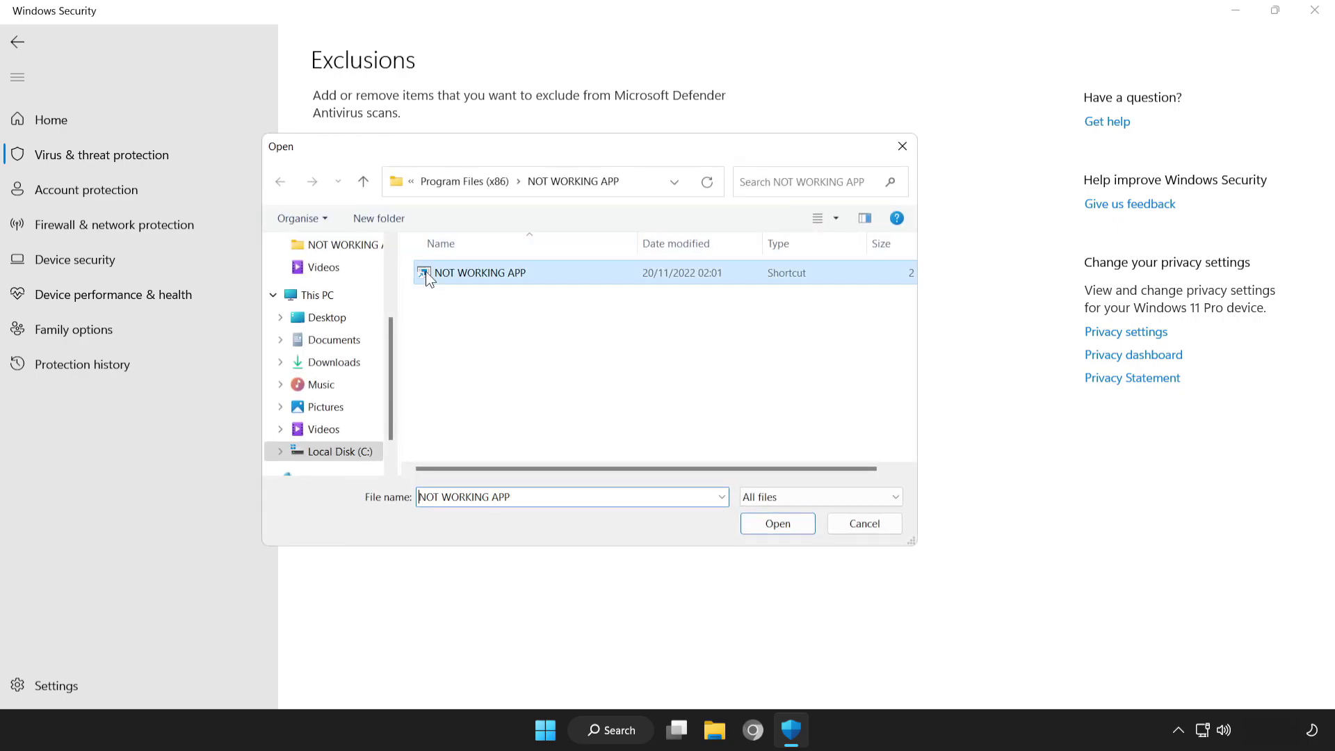
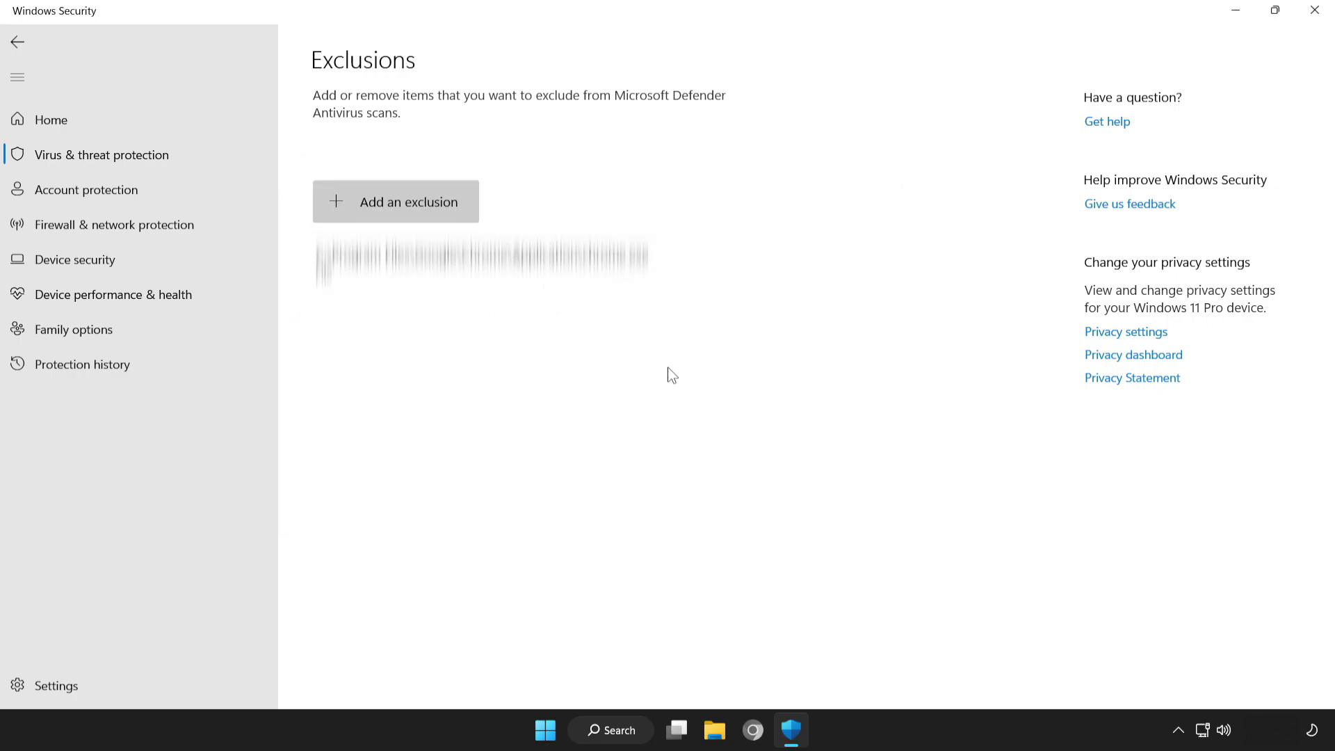
- Close Windows Security and open the computer's power options
left_click(1316, 13)
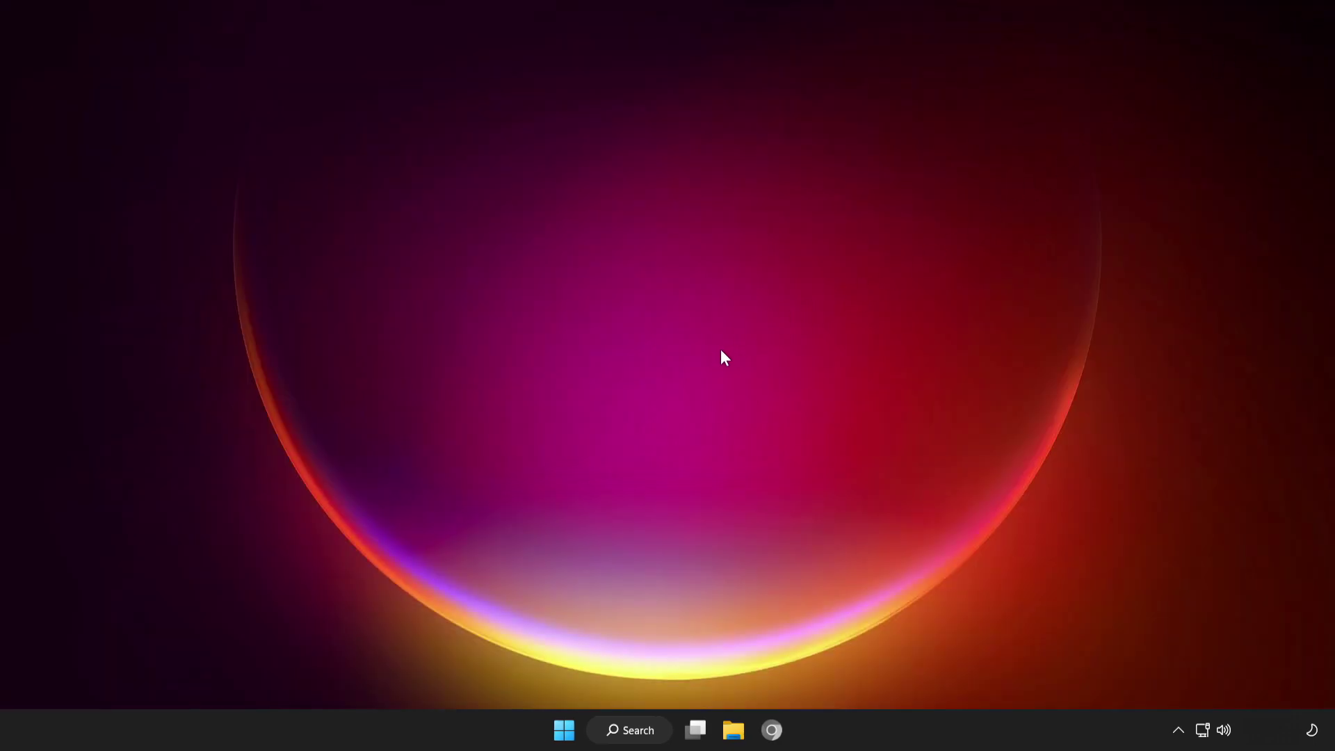
left_click(563, 739)
left_click(888, 667)
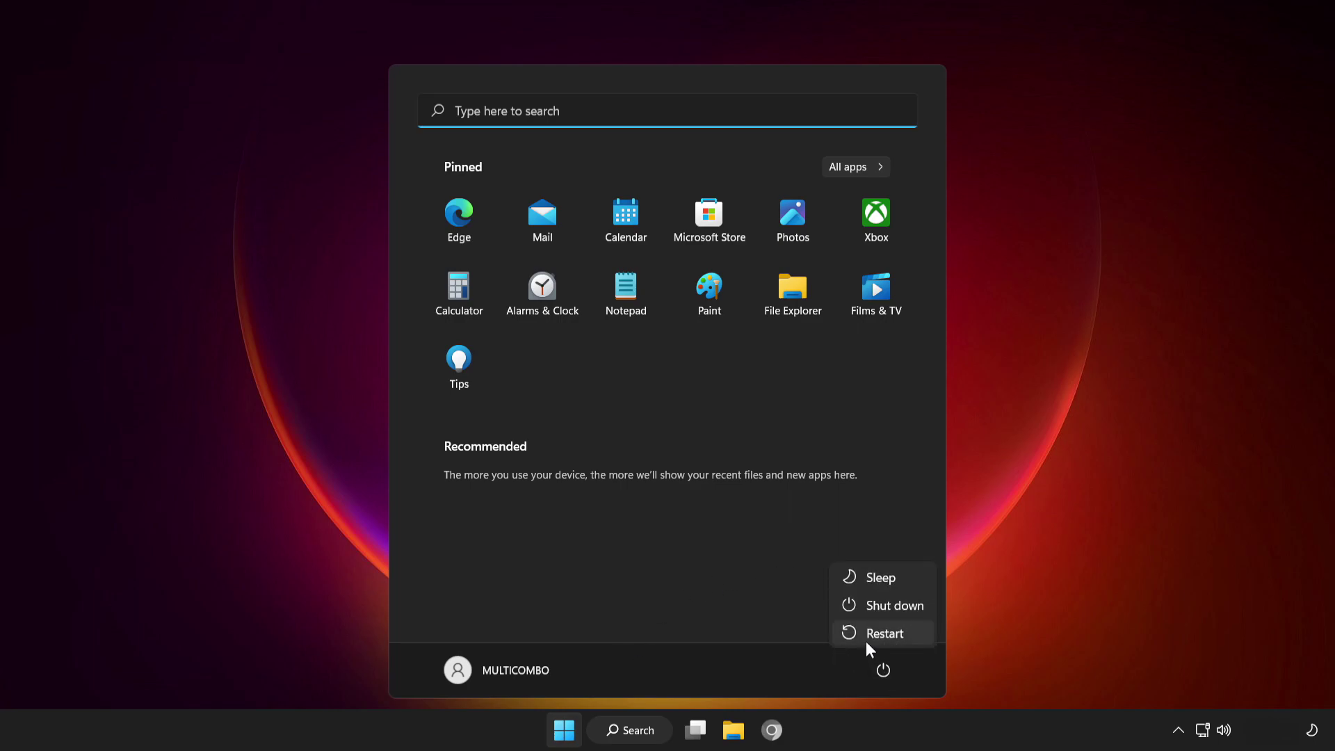